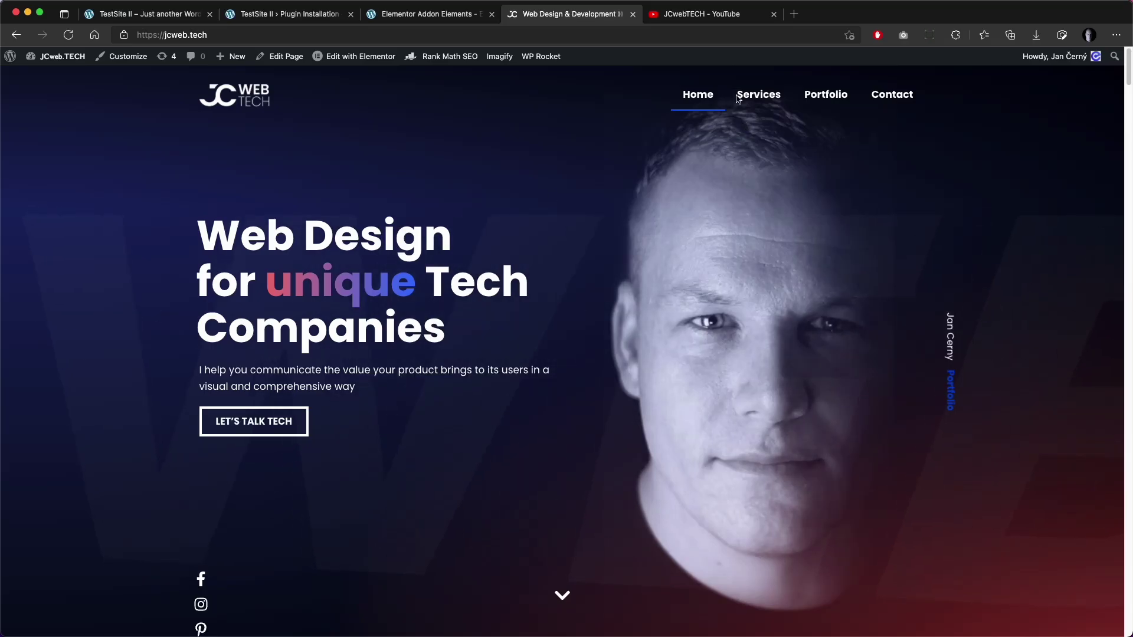
- Preview the first course's detail popup on the test site, close it, then show the Elementor Addon Elements page
left_click(715, 17)
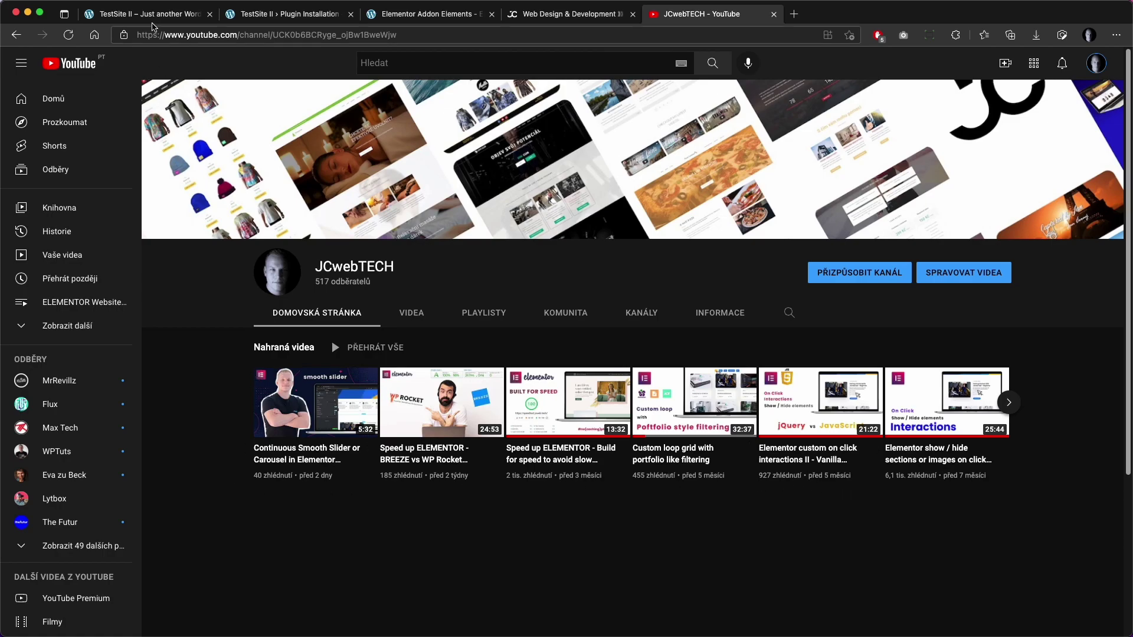
left_click(155, 18)
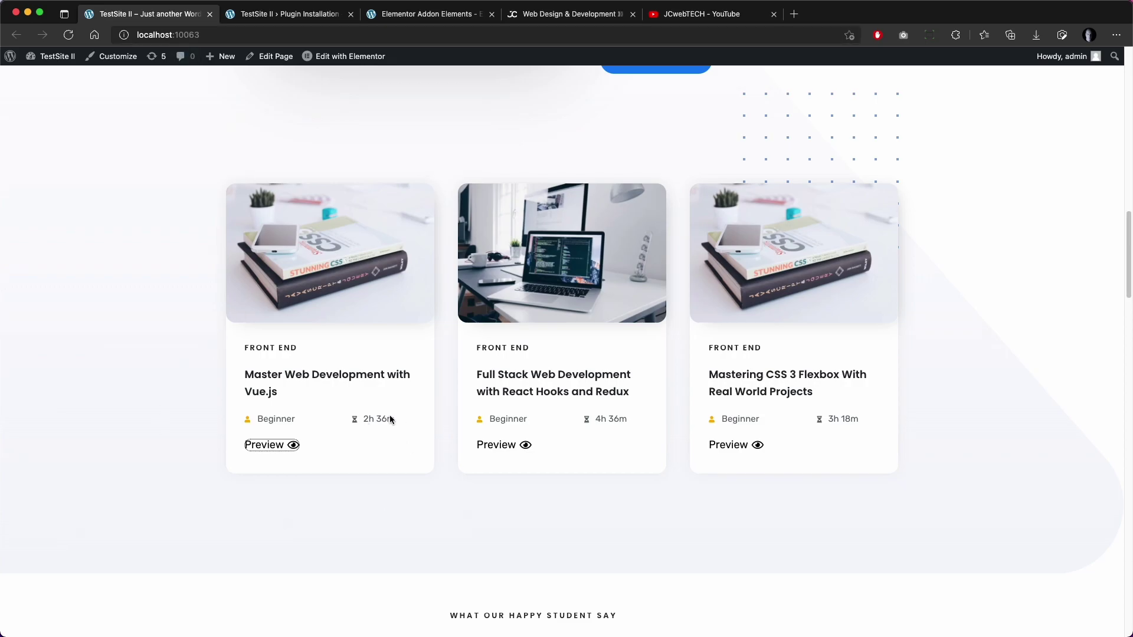
left_click(281, 447)
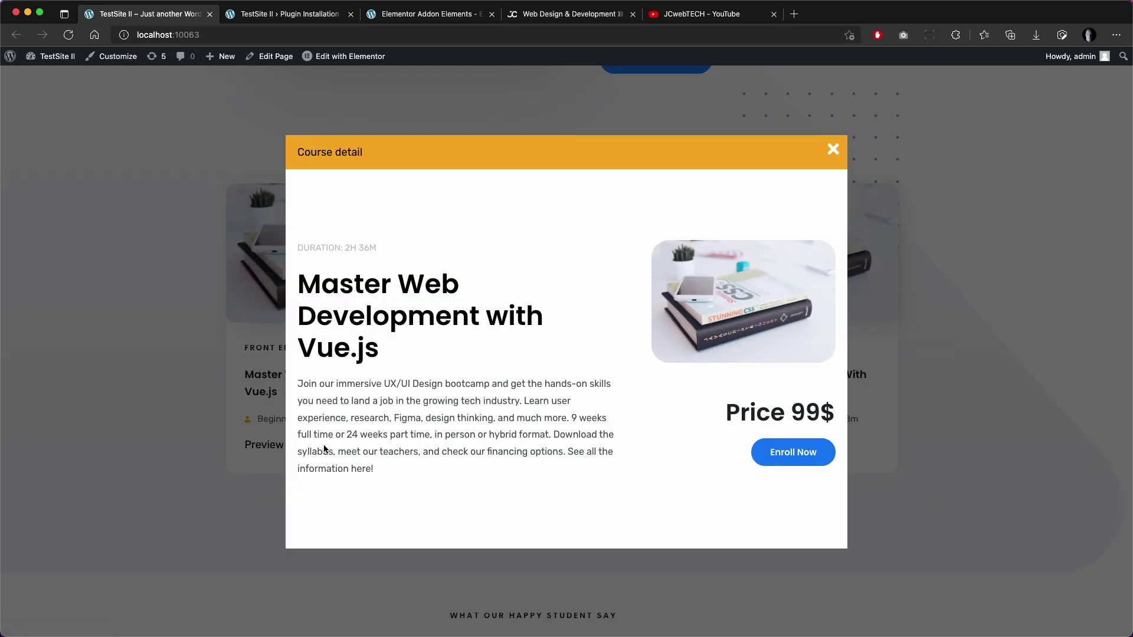
left_click(834, 150)
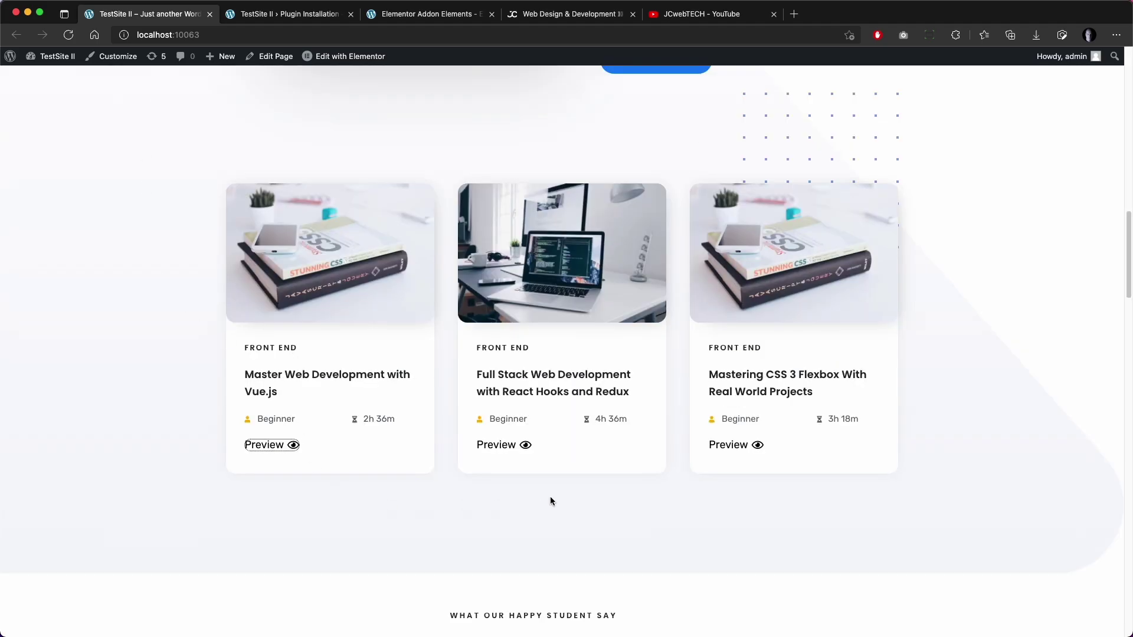
left_click(411, 17)
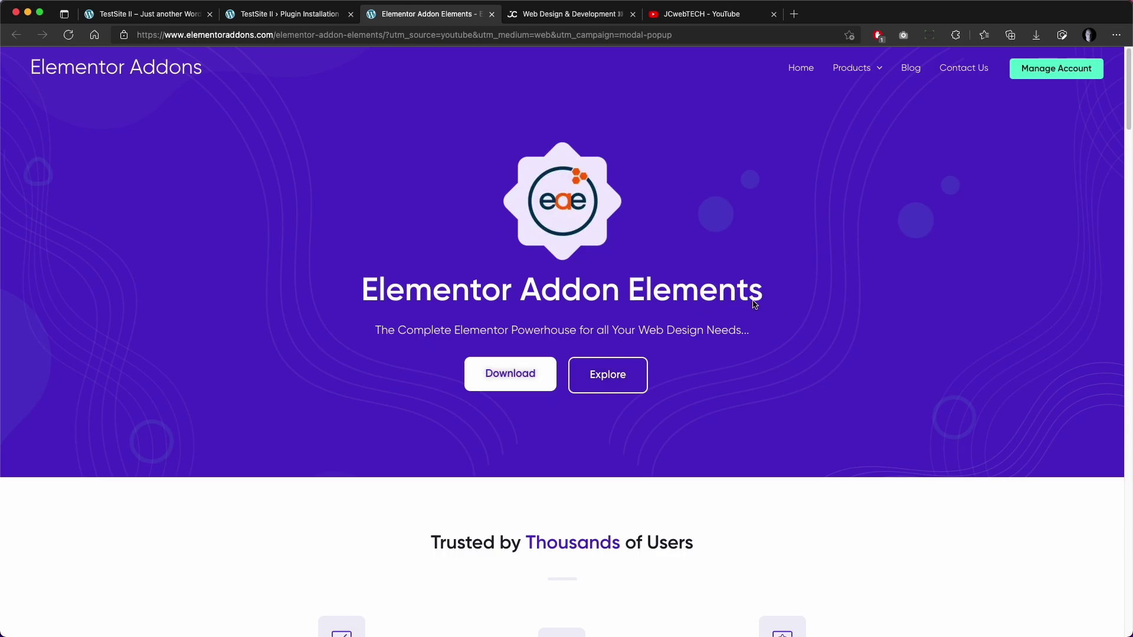
- Go from the test site to the WordPress admin's Installed Plugins list
left_click(171, 16)
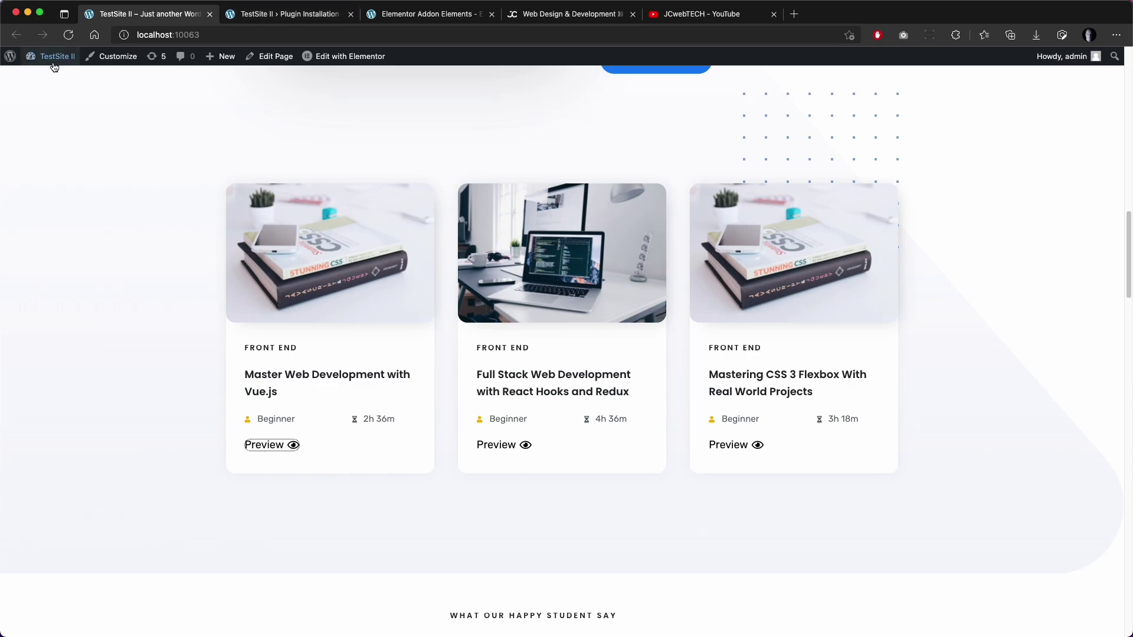
mouse_move(54, 62)
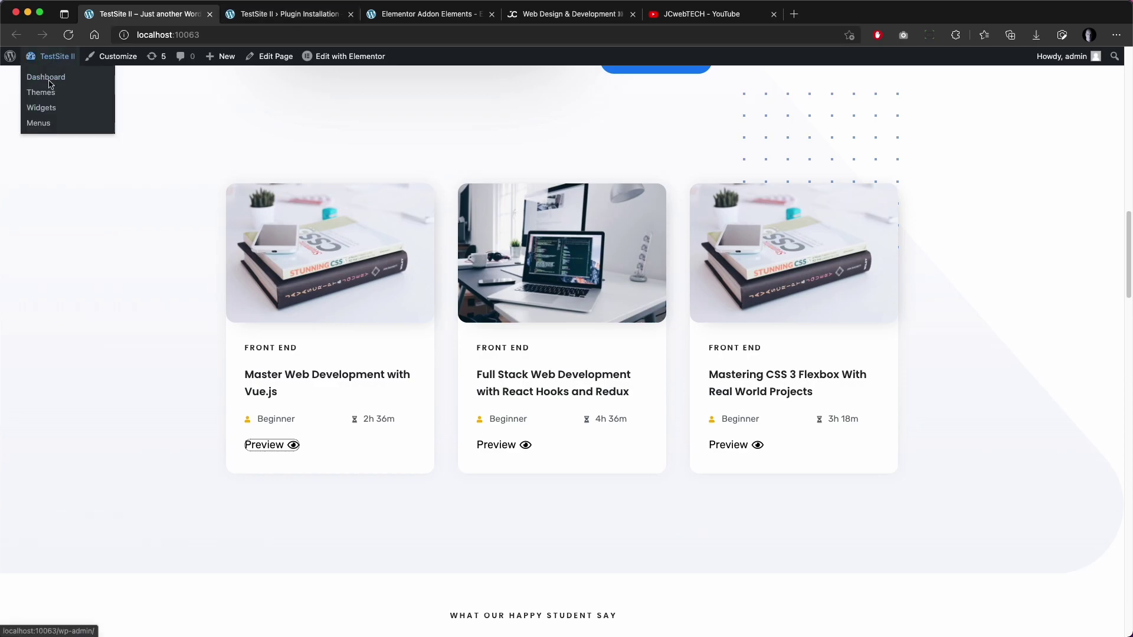
left_click(63, 79)
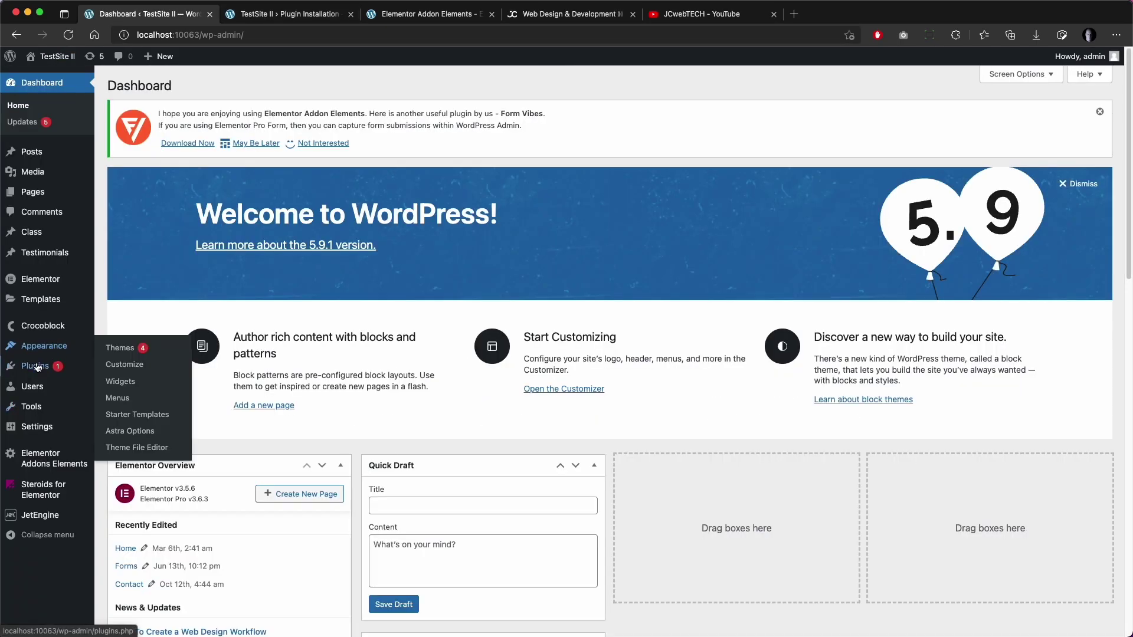
left_click(36, 366)
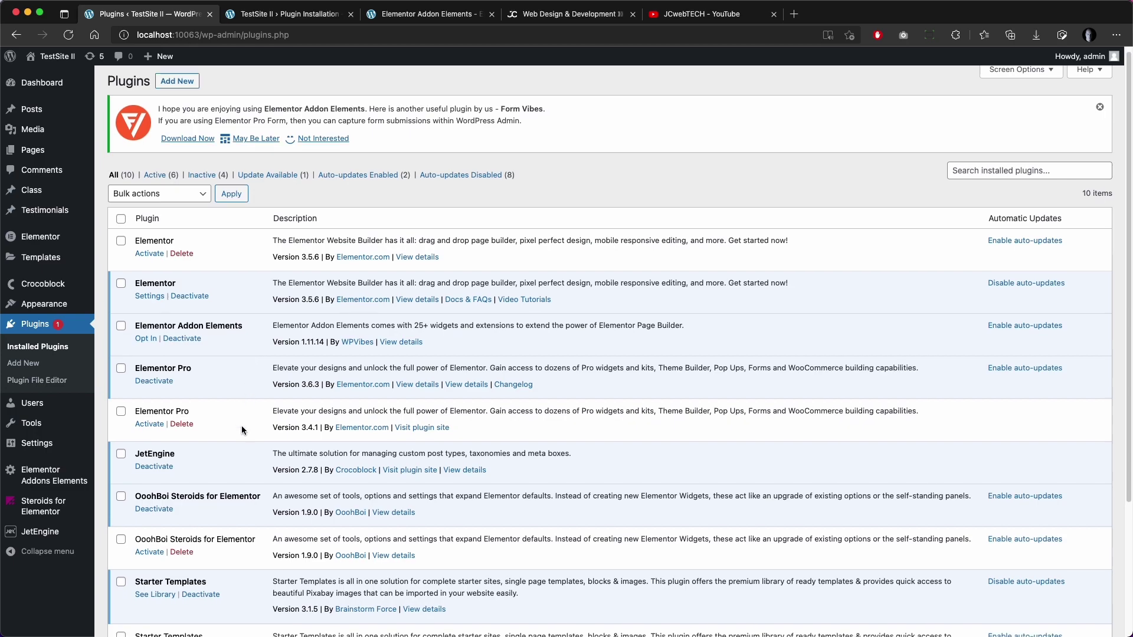
- Review the Elementor Addon Elements plugin details, confirming version 1.11.14, then close them
scroll(231, 437, "down", 2)
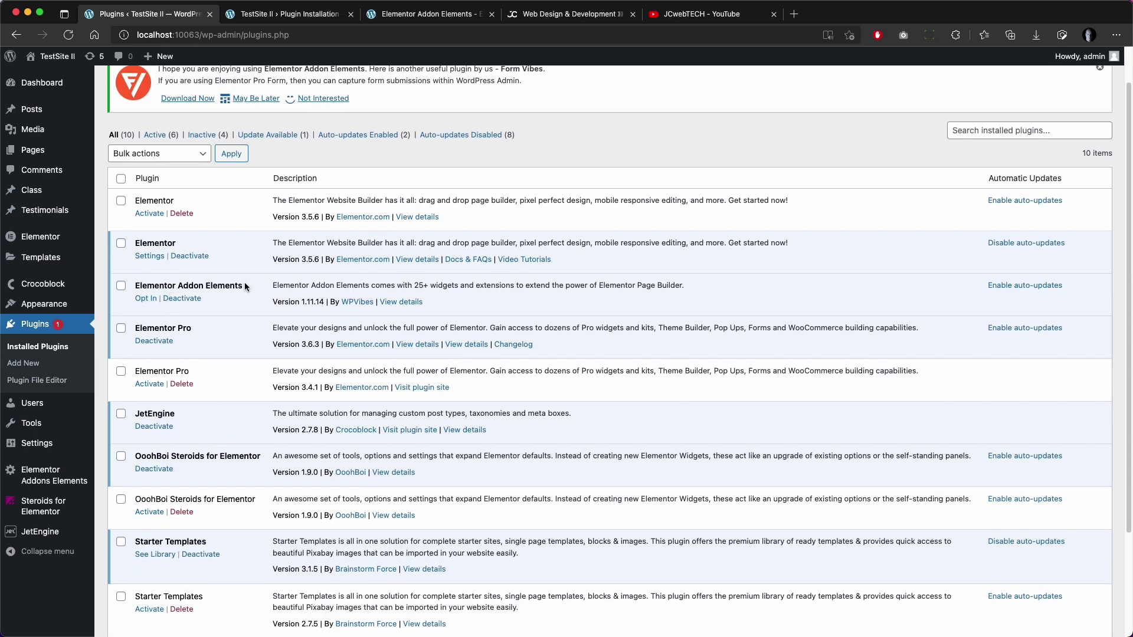
left_click(398, 302)
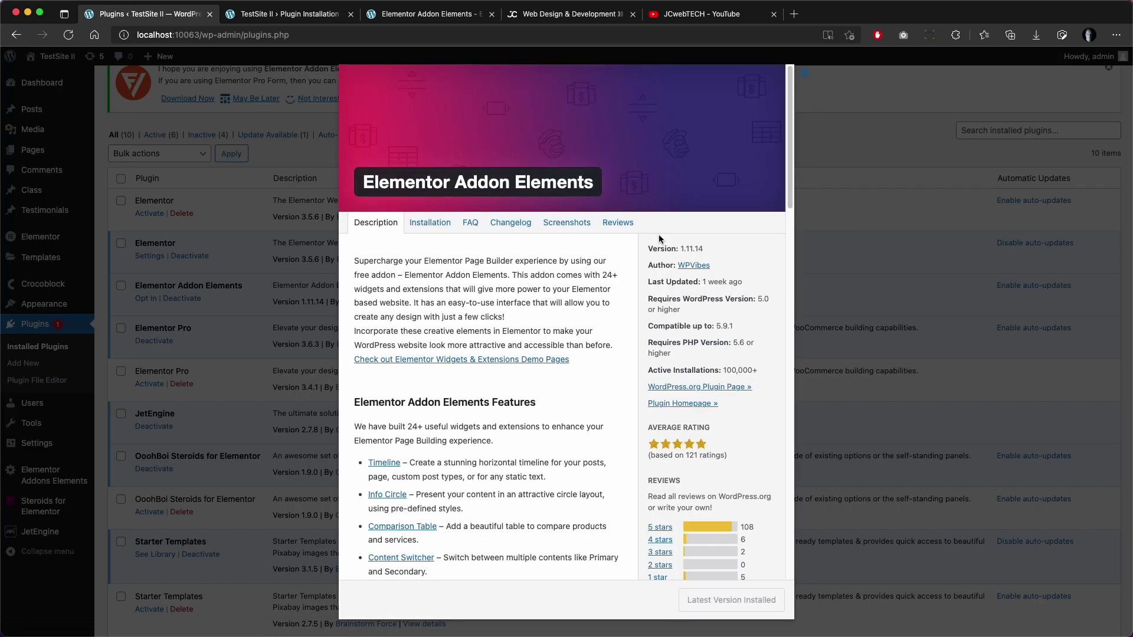
scroll(421, 236, "down", 5)
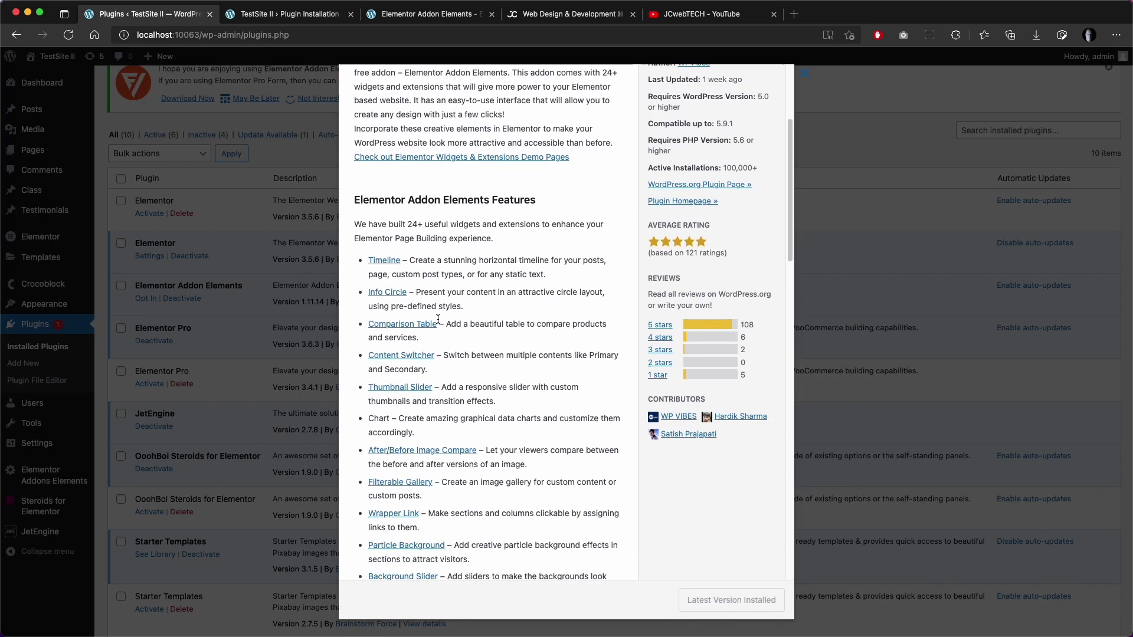
scroll(555, 357, "down", 2)
scroll(531, 354, "up", 10)
left_click(208, 305)
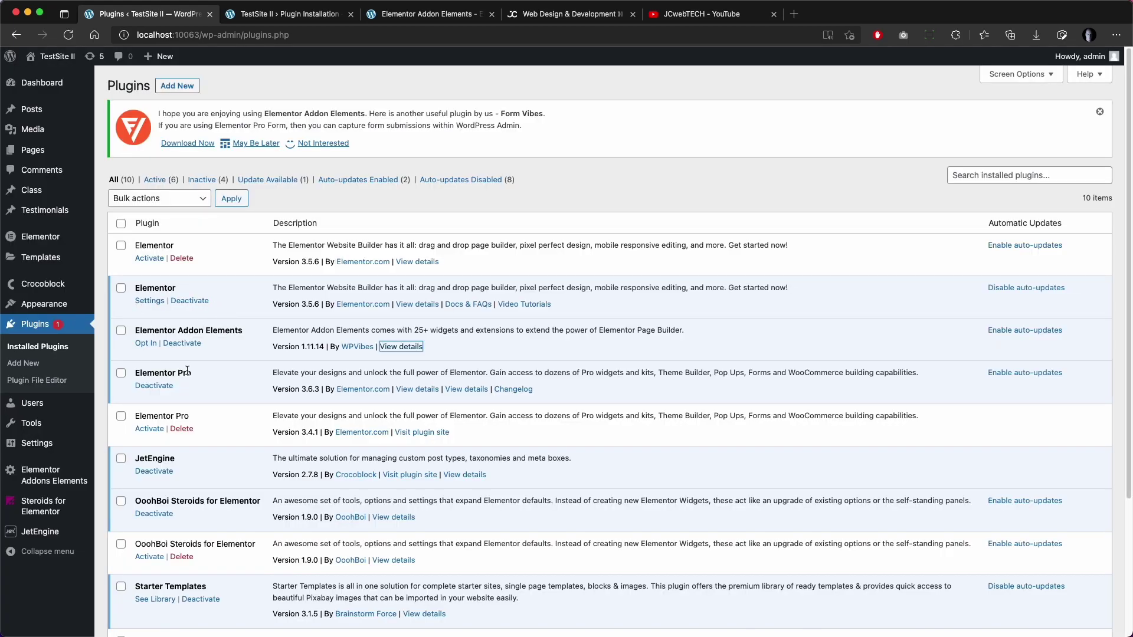
- Turn off Timeline, Animated Text, Google Map, Background Slider, Filterable Gallery and Data Table in Elementor Addons Elements settings
mouse_move(45, 475)
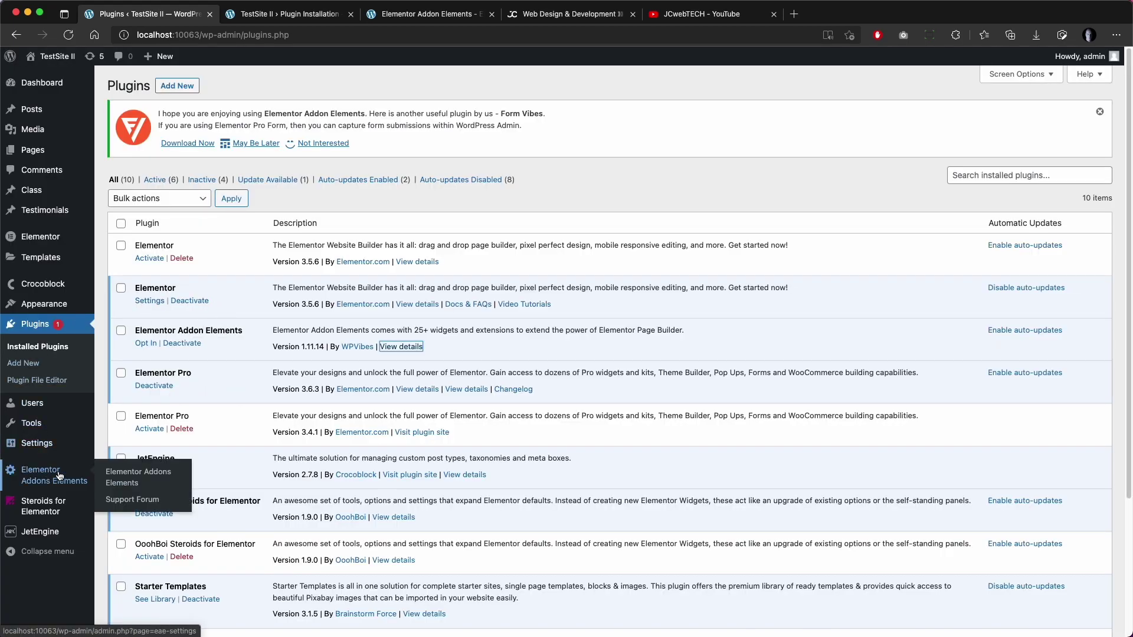
left_click(156, 475)
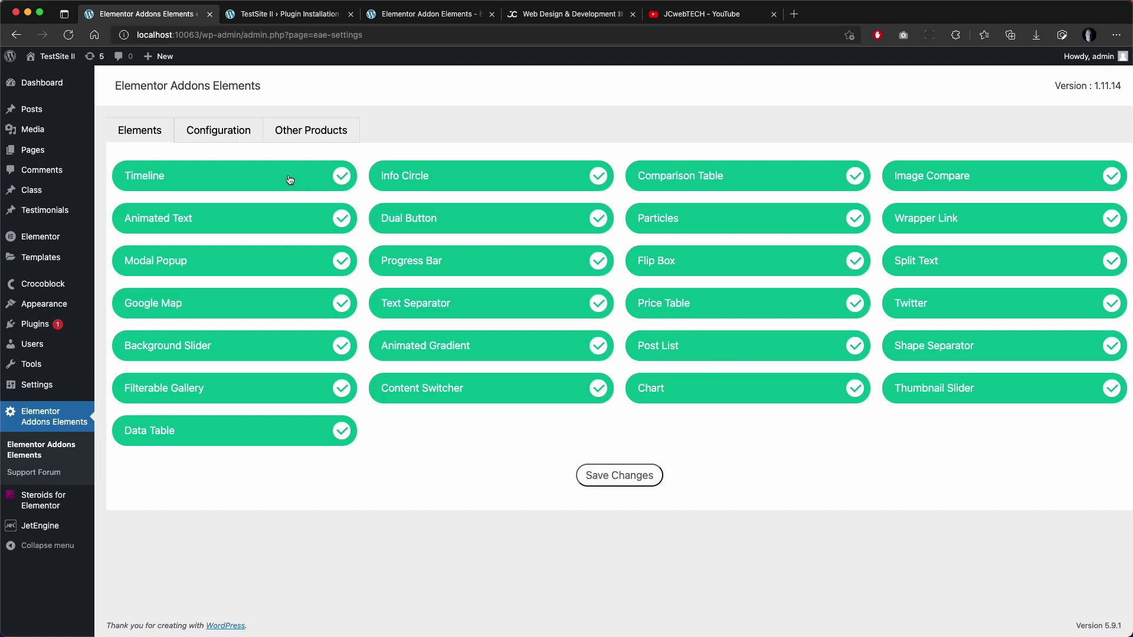
left_click(342, 176)
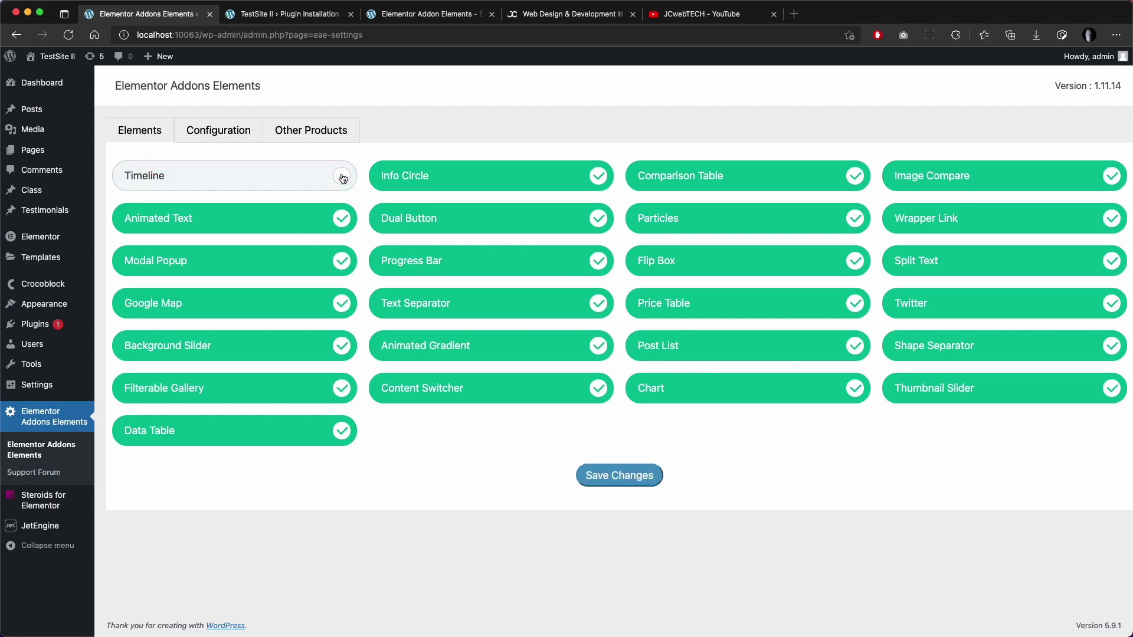
left_click(342, 219)
left_click(342, 303)
left_click(344, 349)
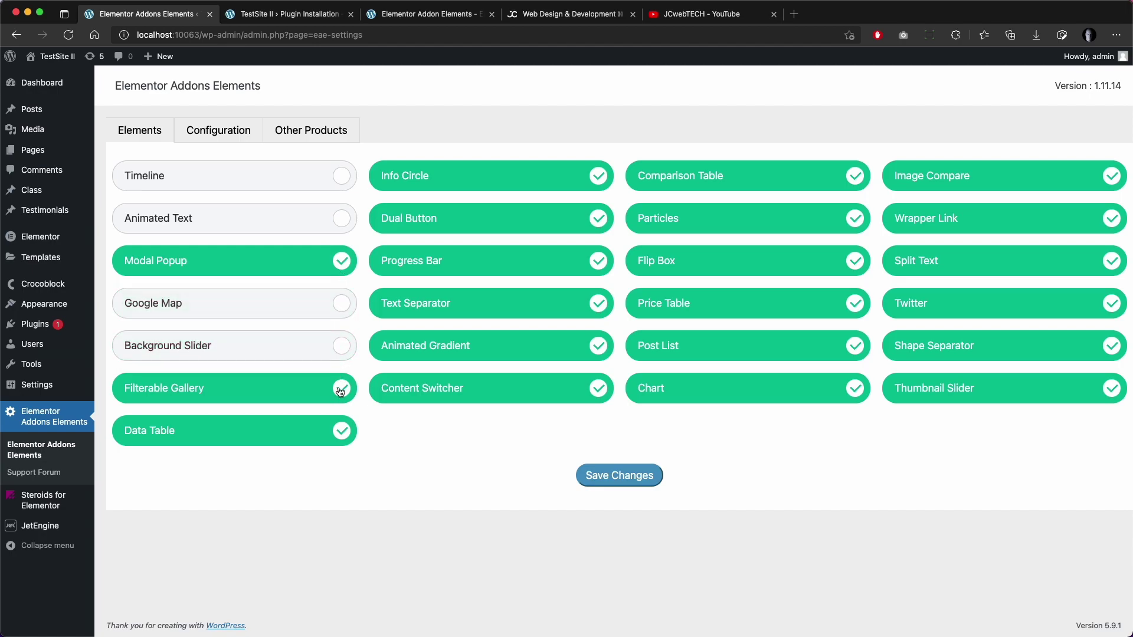
left_click(341, 389)
left_click(343, 431)
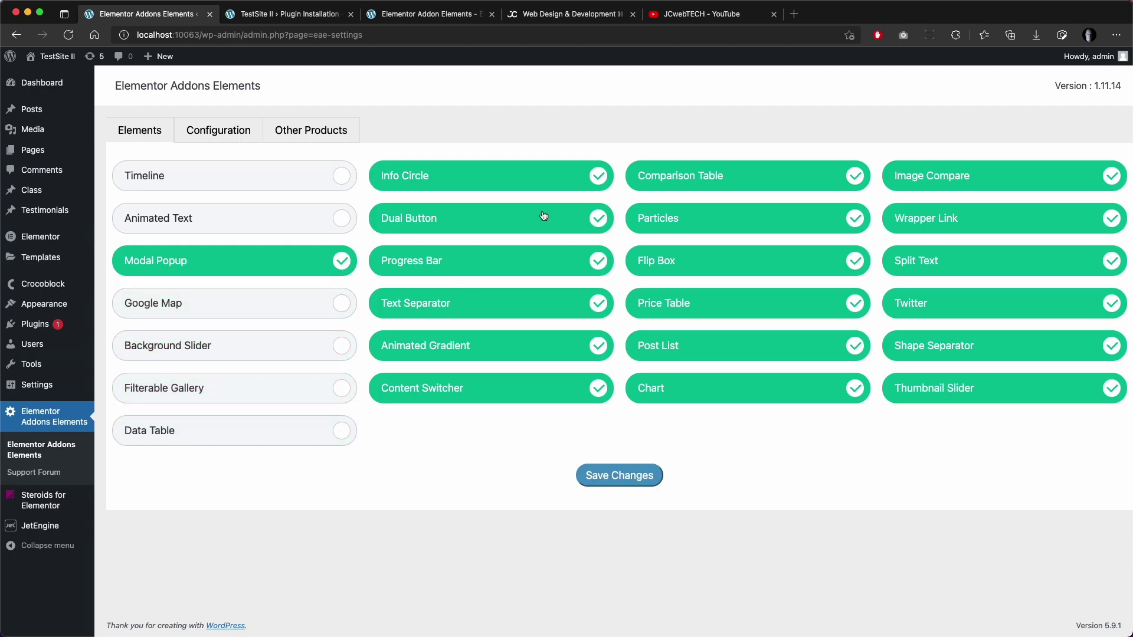
- Switch off the remaining elements, leaving only Modal Popup enabled, and save the changes
left_click(598, 176)
left_click(598, 218)
left_click(599, 261)
left_click(598, 303)
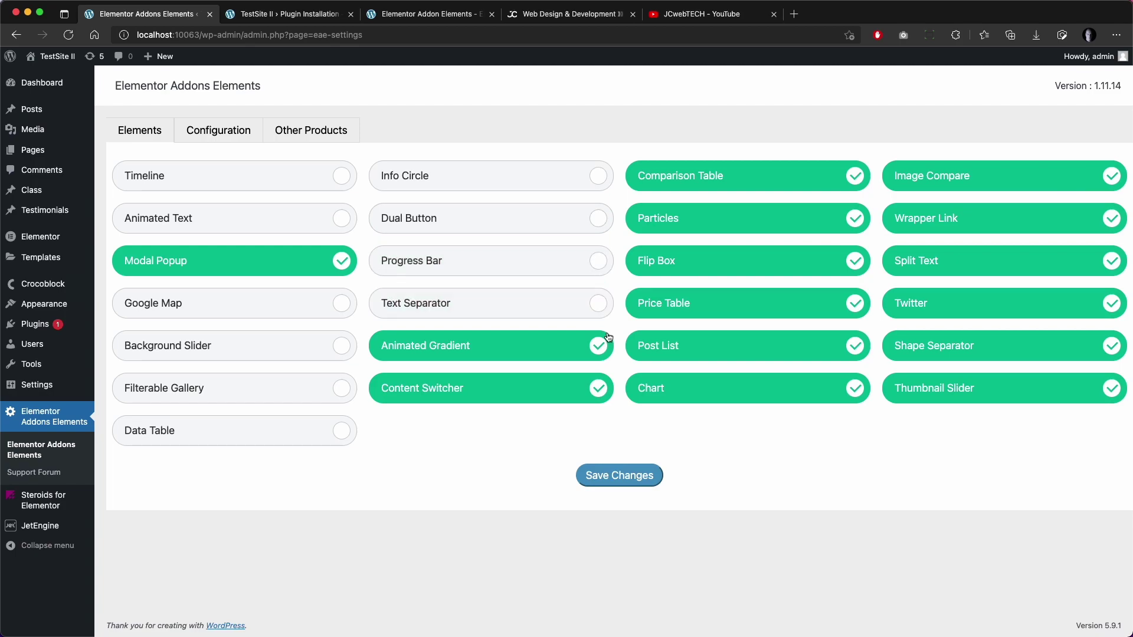
left_click(599, 346)
left_click(599, 388)
left_click(855, 388)
left_click(1112, 176)
left_click(647, 474)
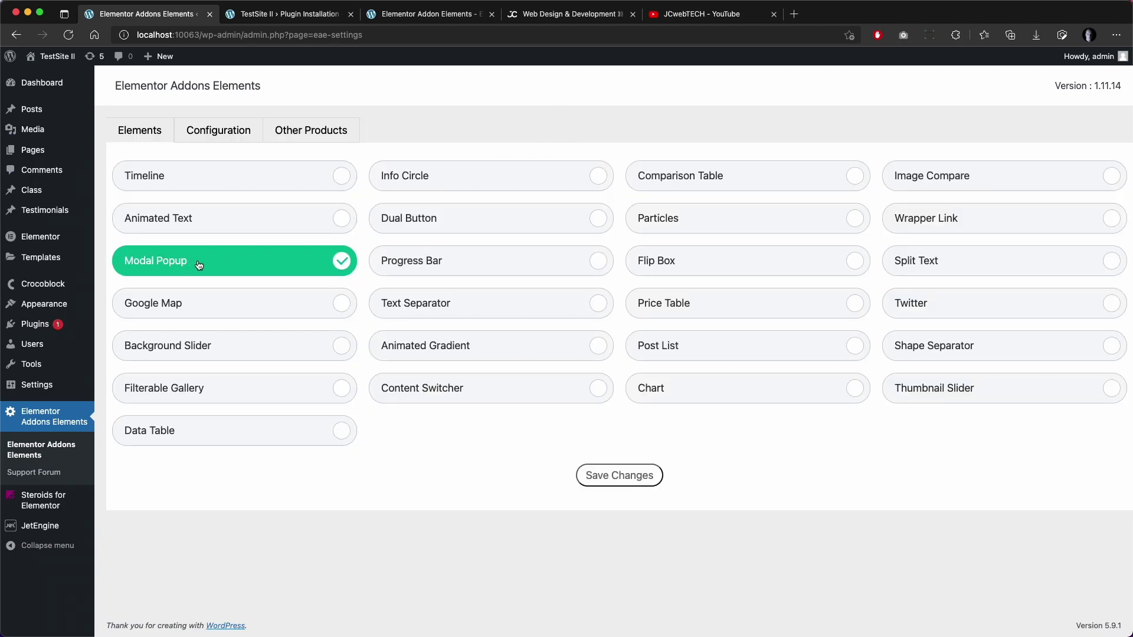
- Open the saved template 'Elementor Section for Modal' in the Elementor editor
mouse_move(23, 236)
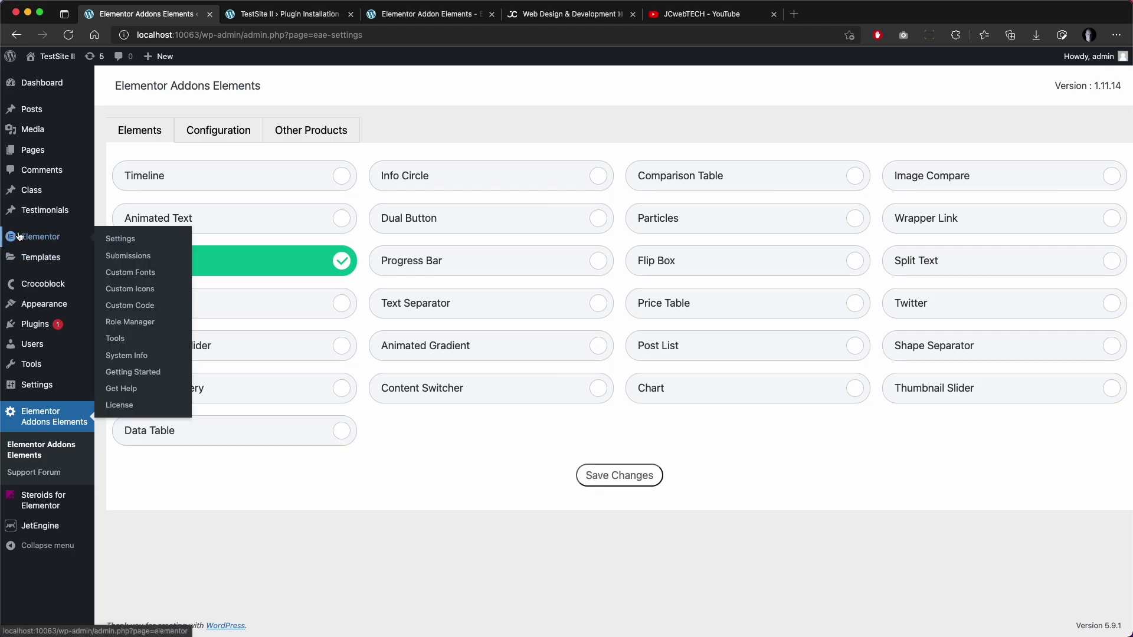
mouse_move(35, 257)
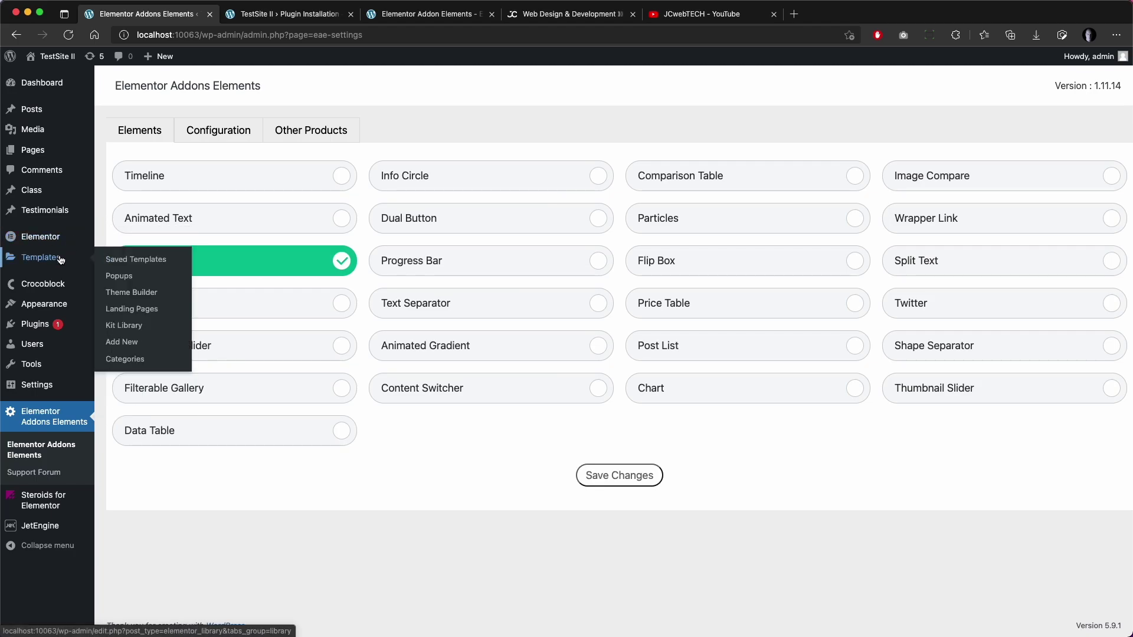
left_click(144, 262)
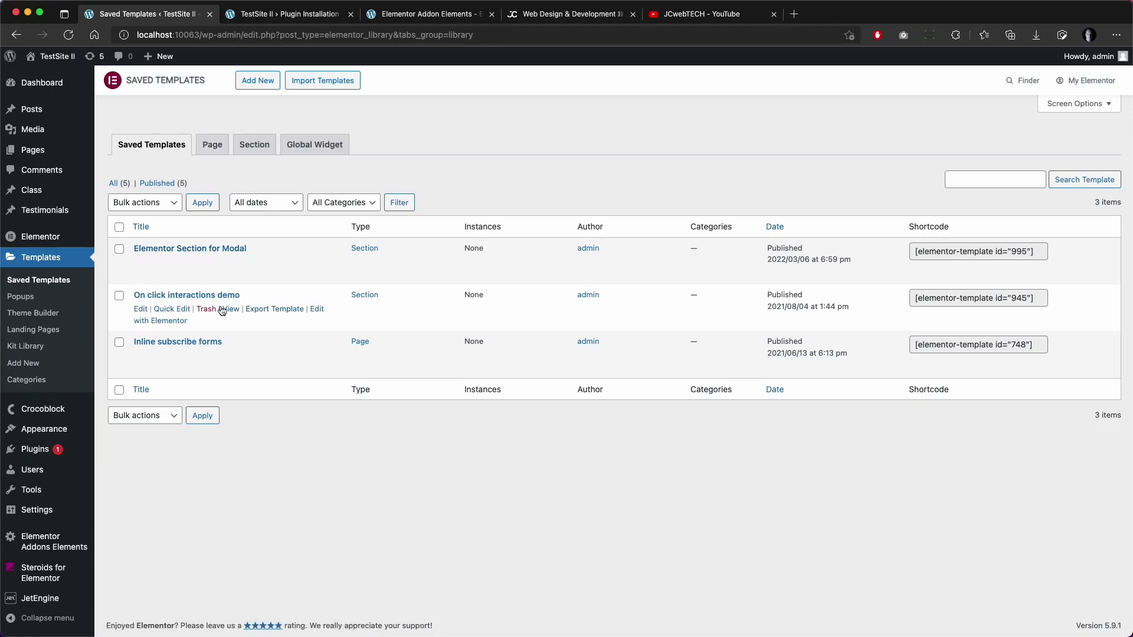
left_click(190, 248)
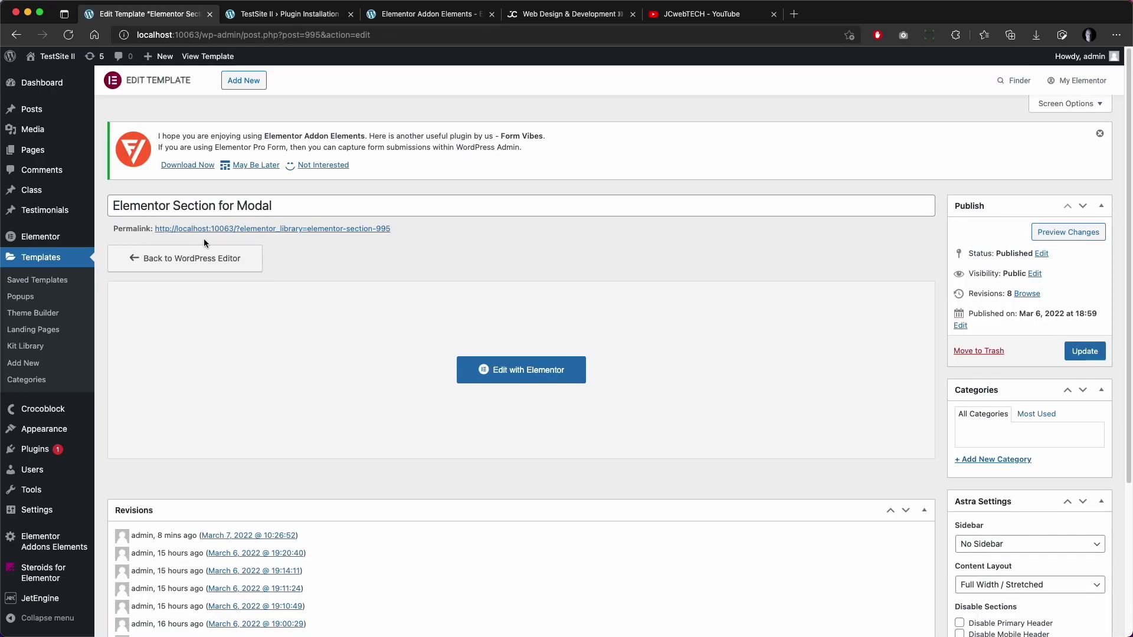
left_click(549, 370)
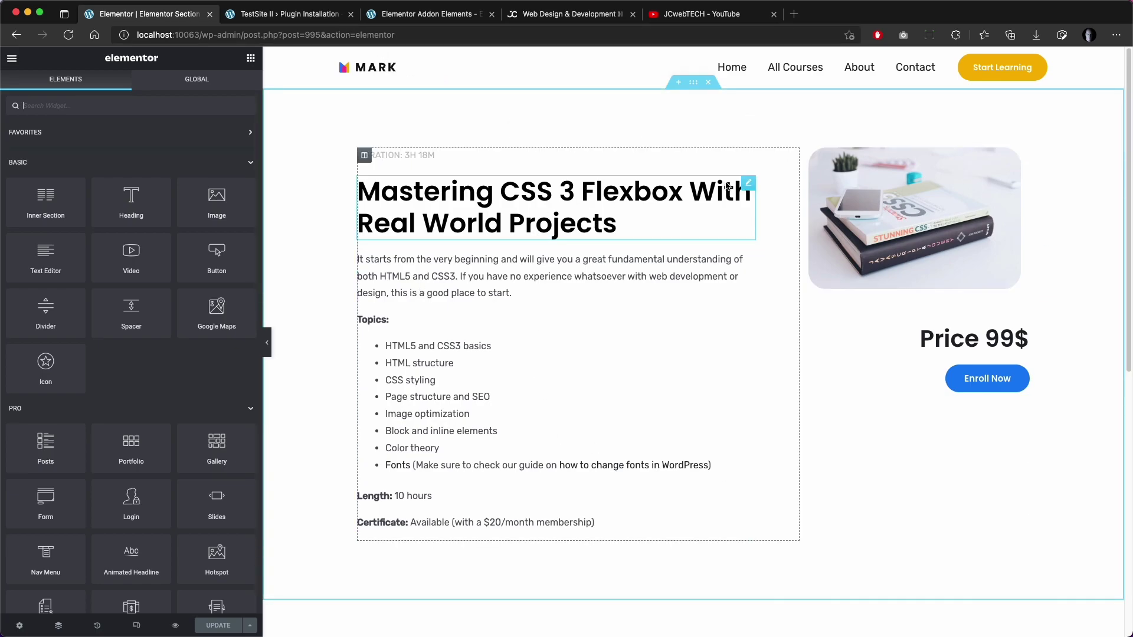
- Confirm the DURATION text widget uses the Duration custom field as its dynamic source
left_click(748, 183)
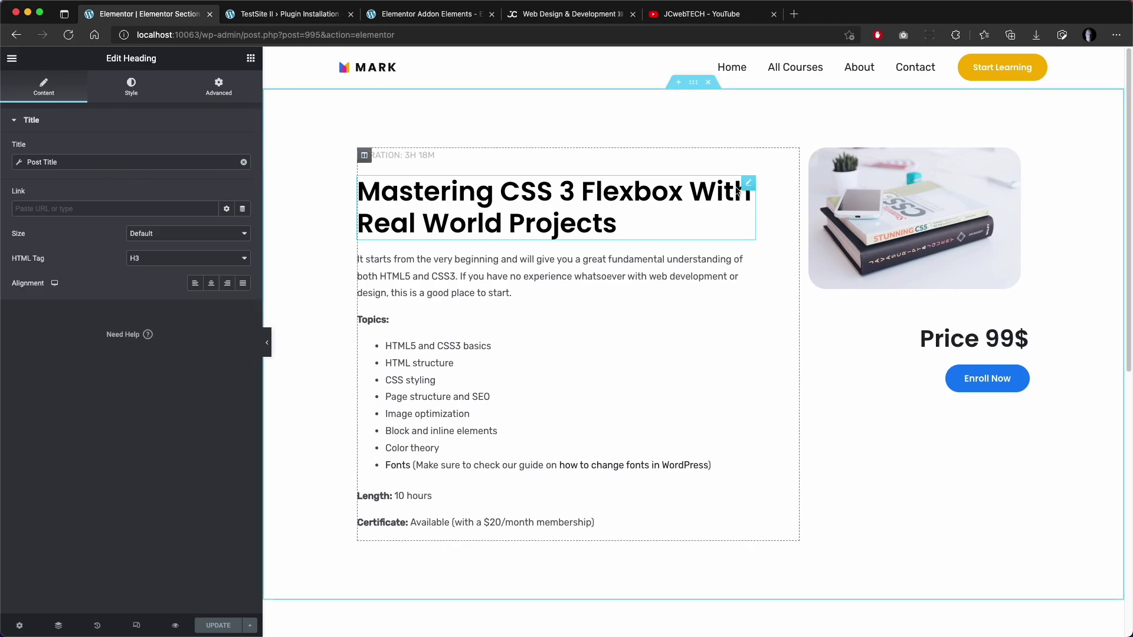
left_click(412, 154)
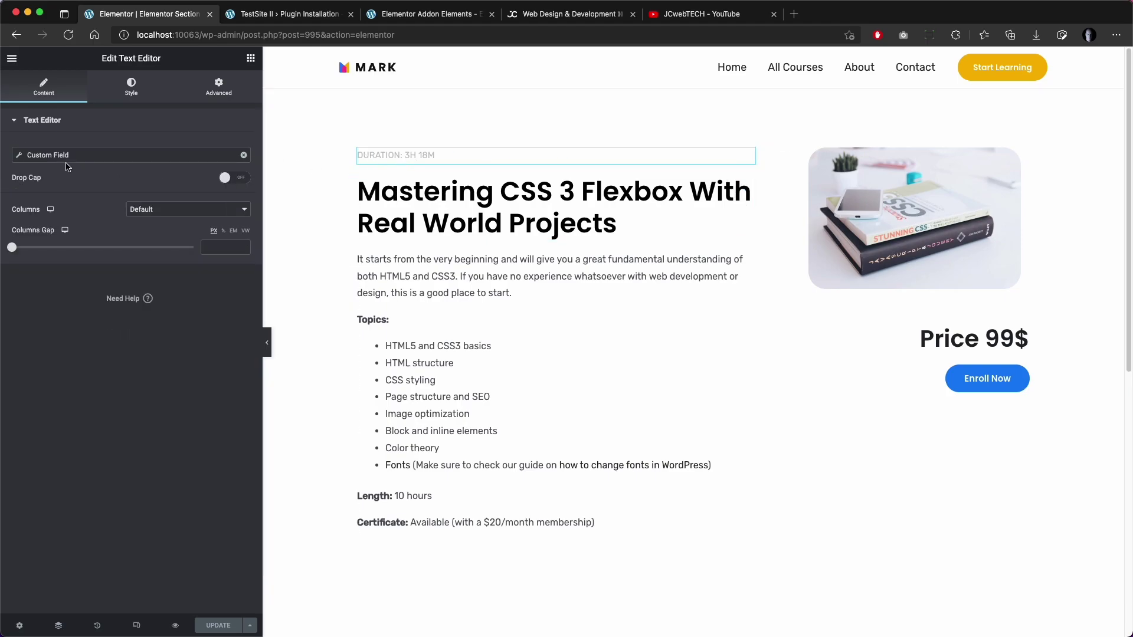
left_click(19, 157)
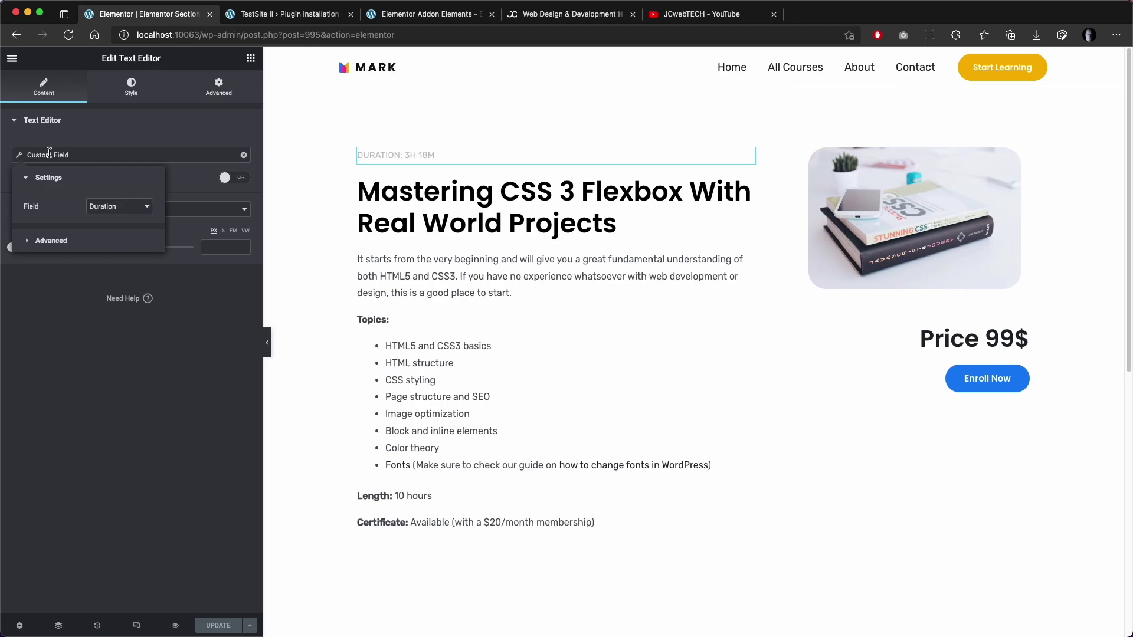
left_click(99, 211)
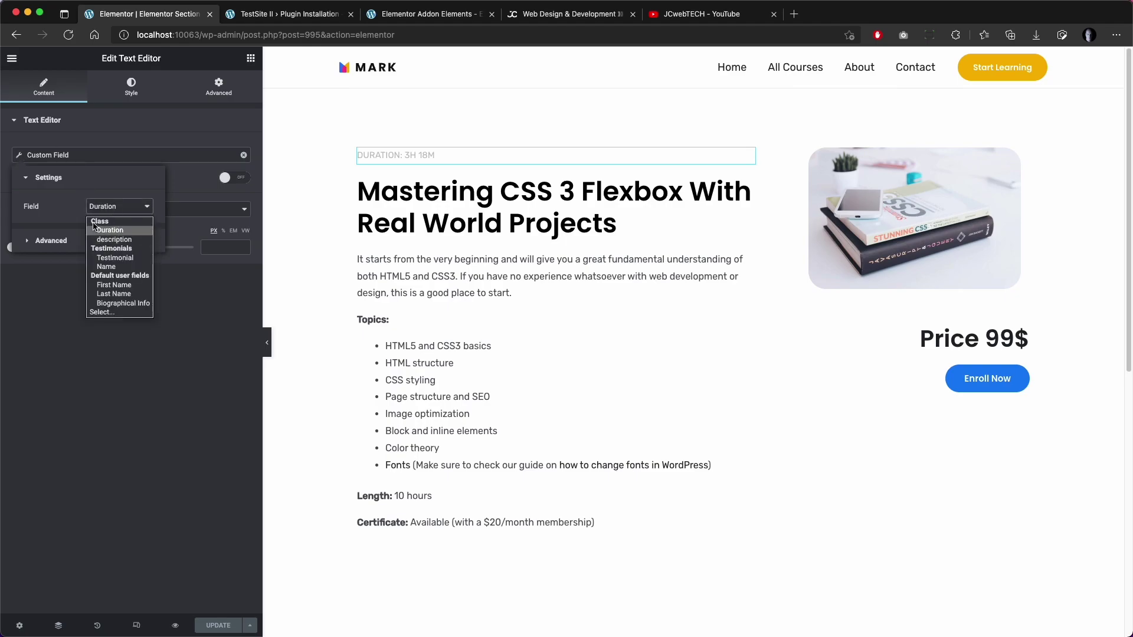
left_click(126, 231)
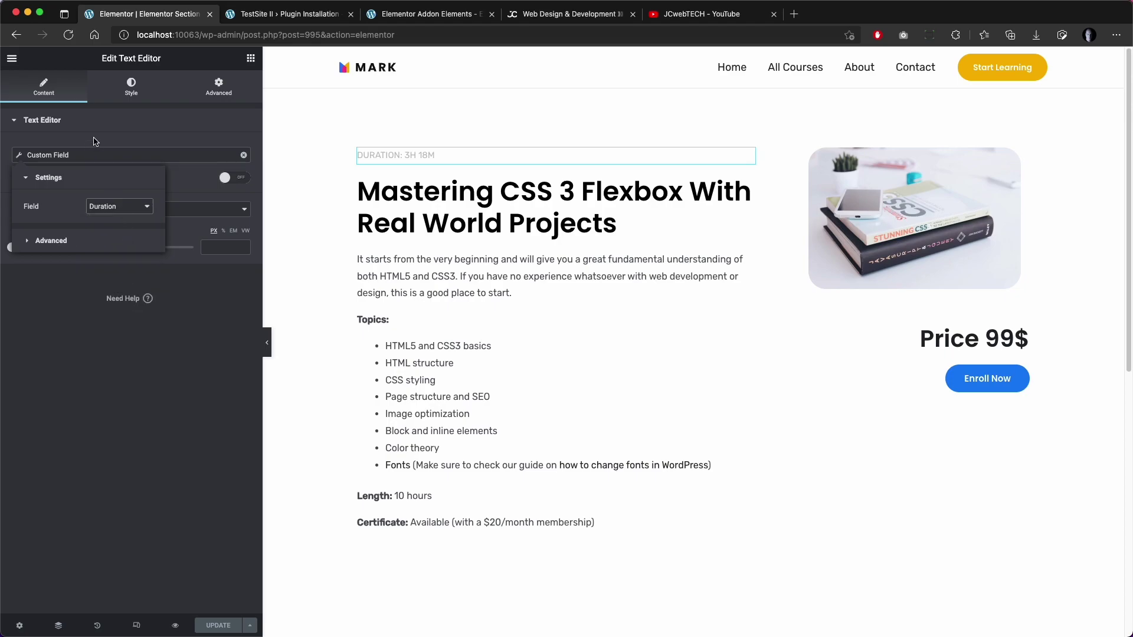
- Check the title, description field, Price 99$ heading and Featured Image widget dynamic sources
left_click(601, 216)
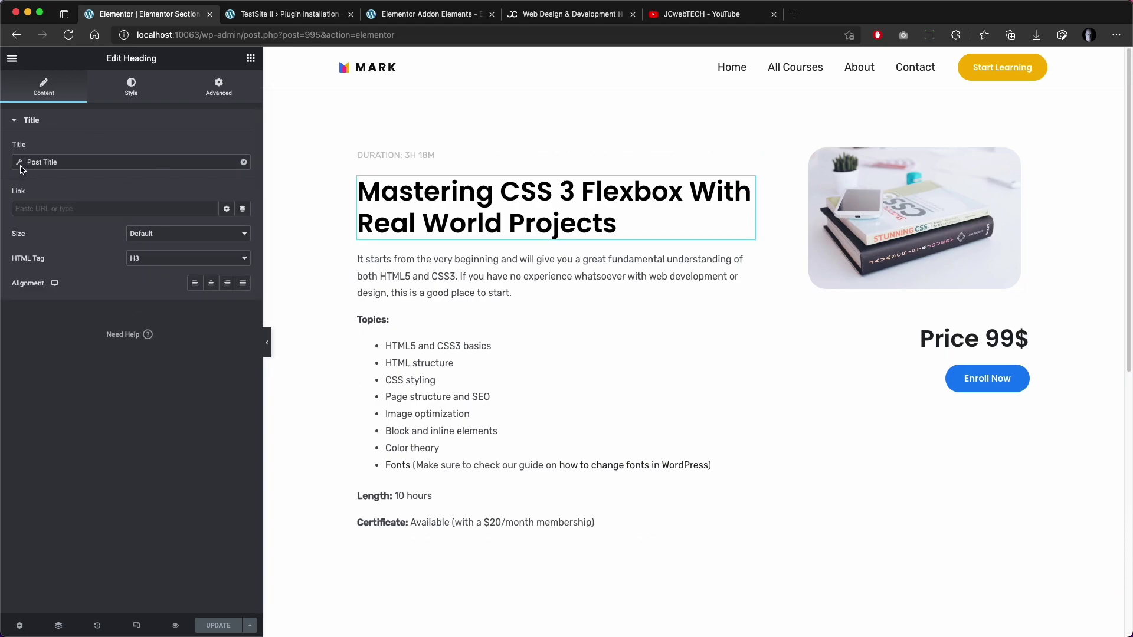
left_click(543, 278)
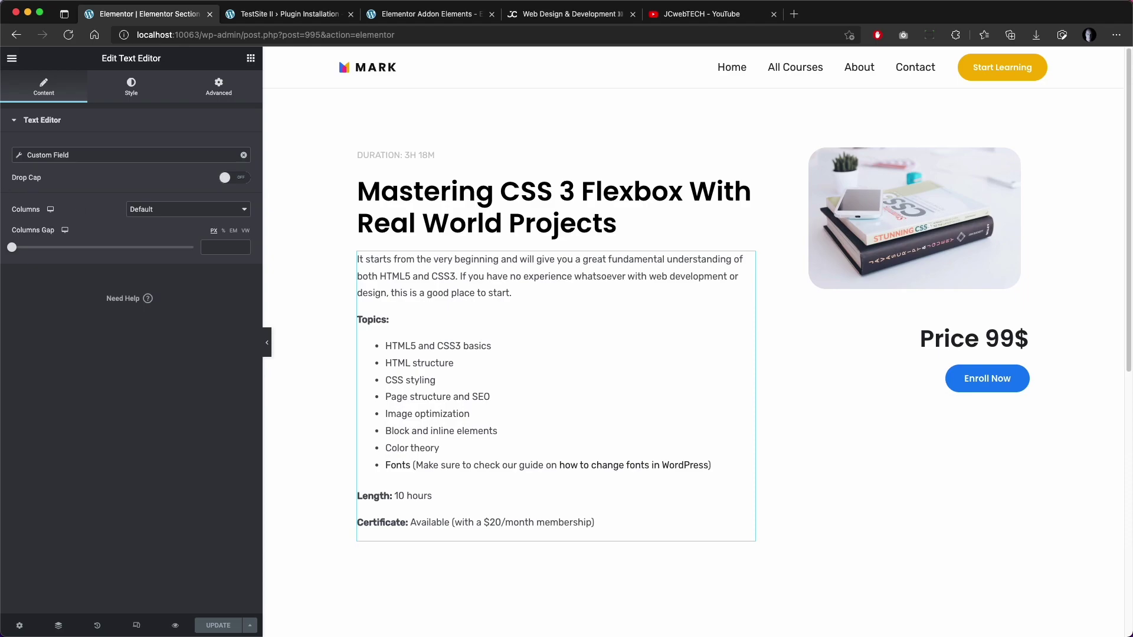
left_click(22, 158)
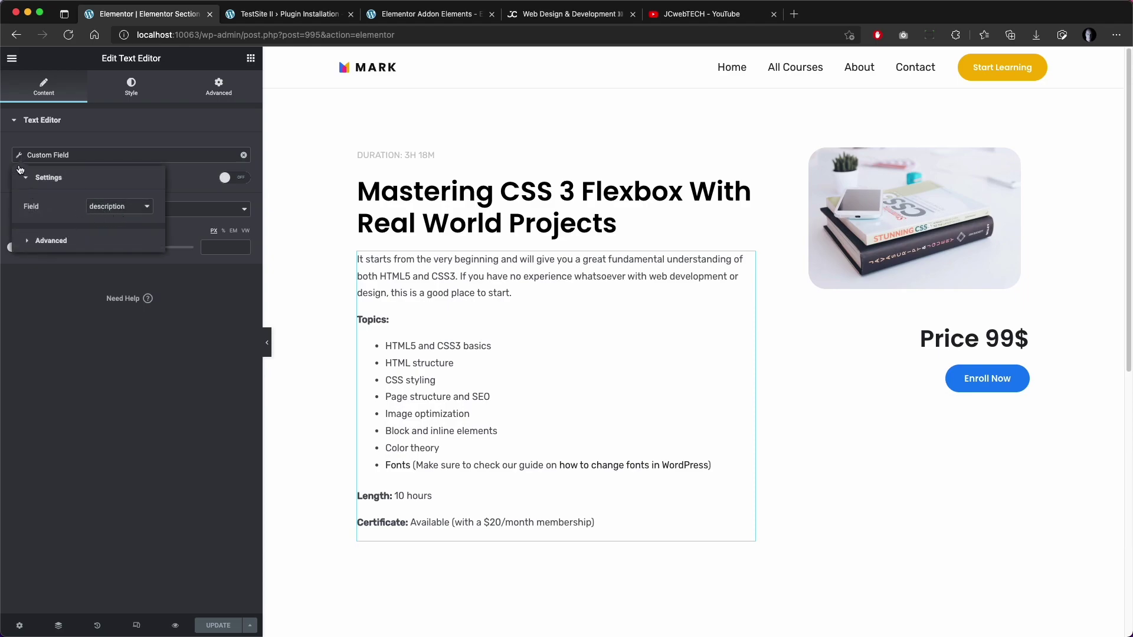
left_click(35, 272)
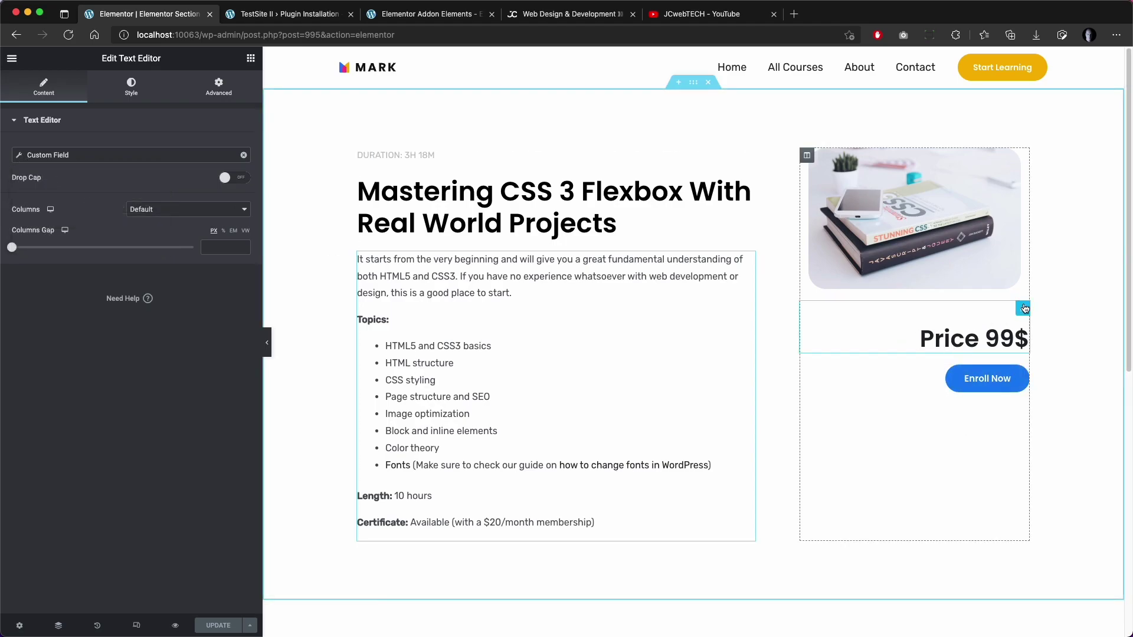
left_click(1023, 308)
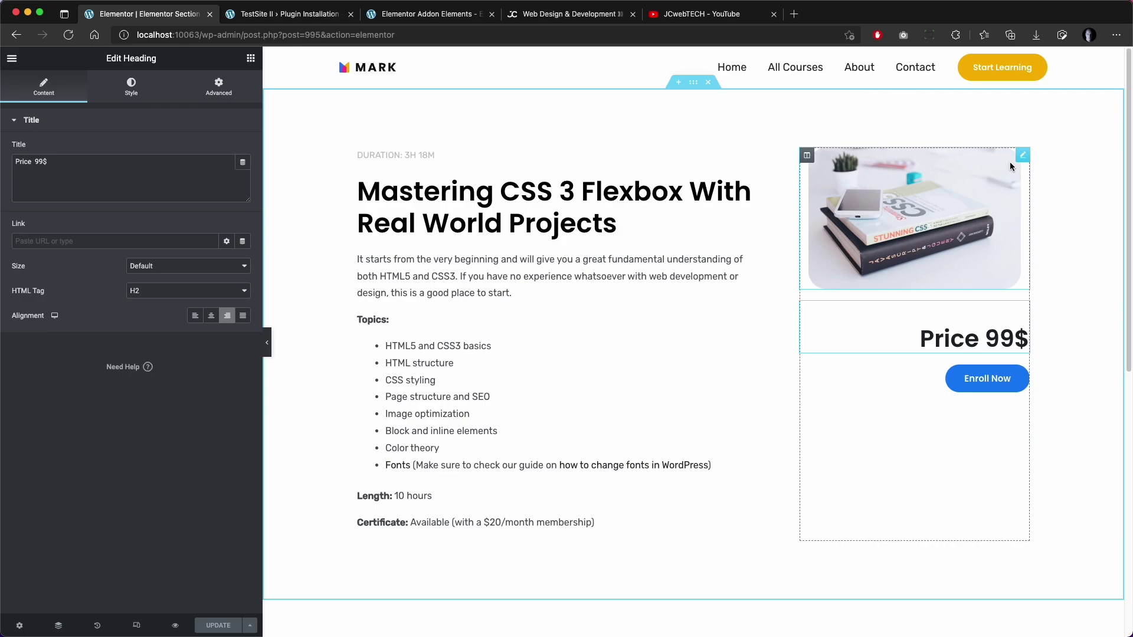
left_click(1022, 155)
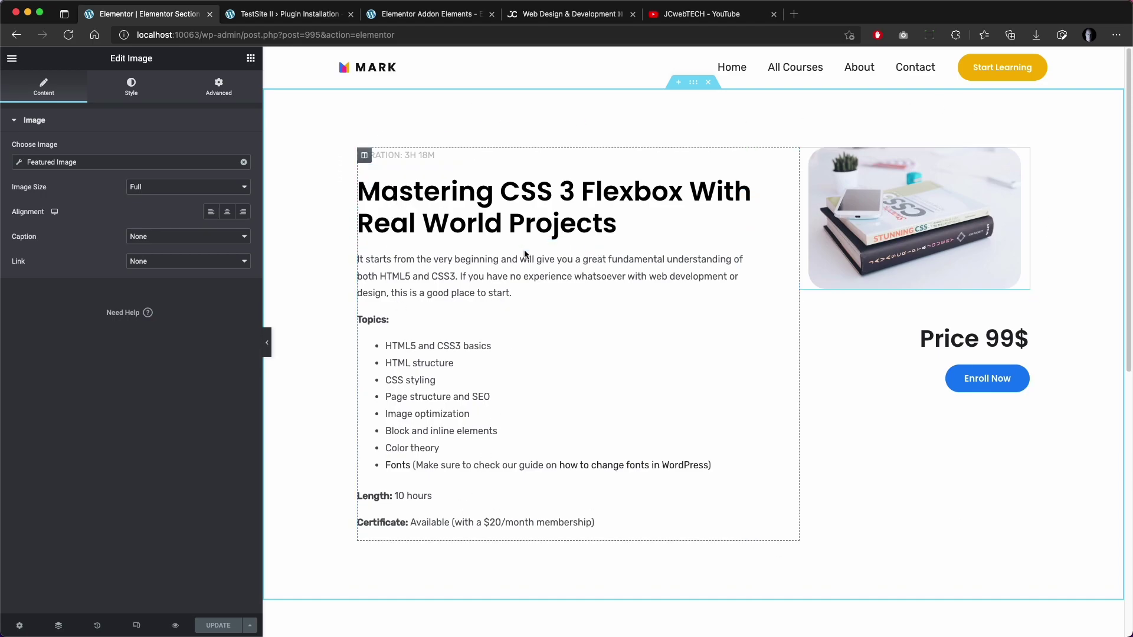
- Preview dynamic content as the Class 'Mastering CSS 3 Flexbox With Real World Projects' in Preview Settings
left_click(19, 627)
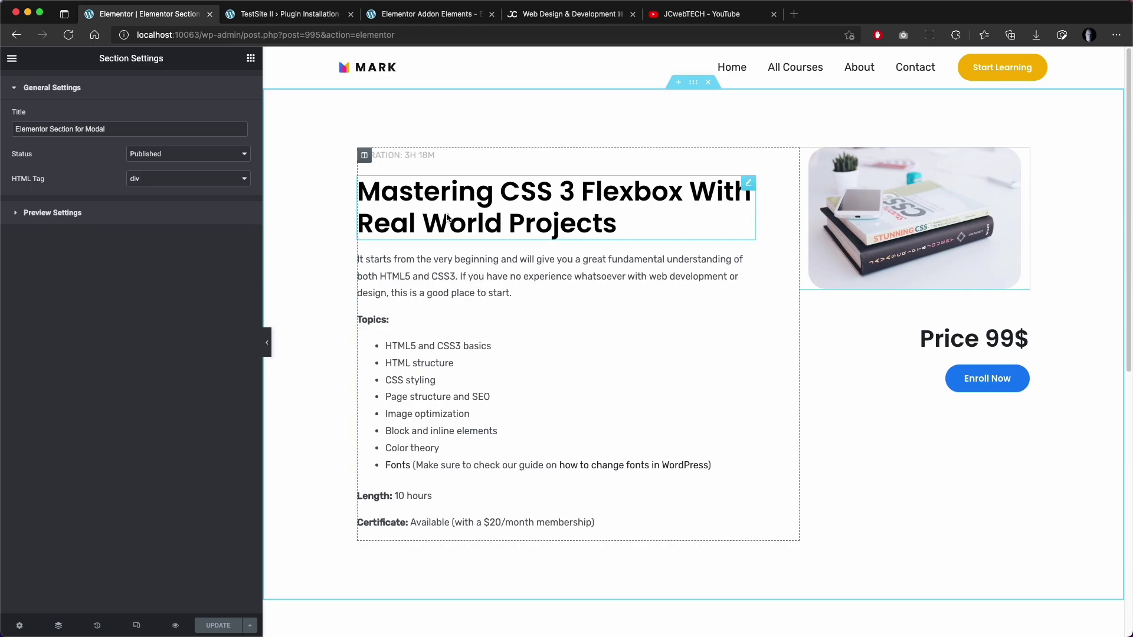
left_click(59, 214)
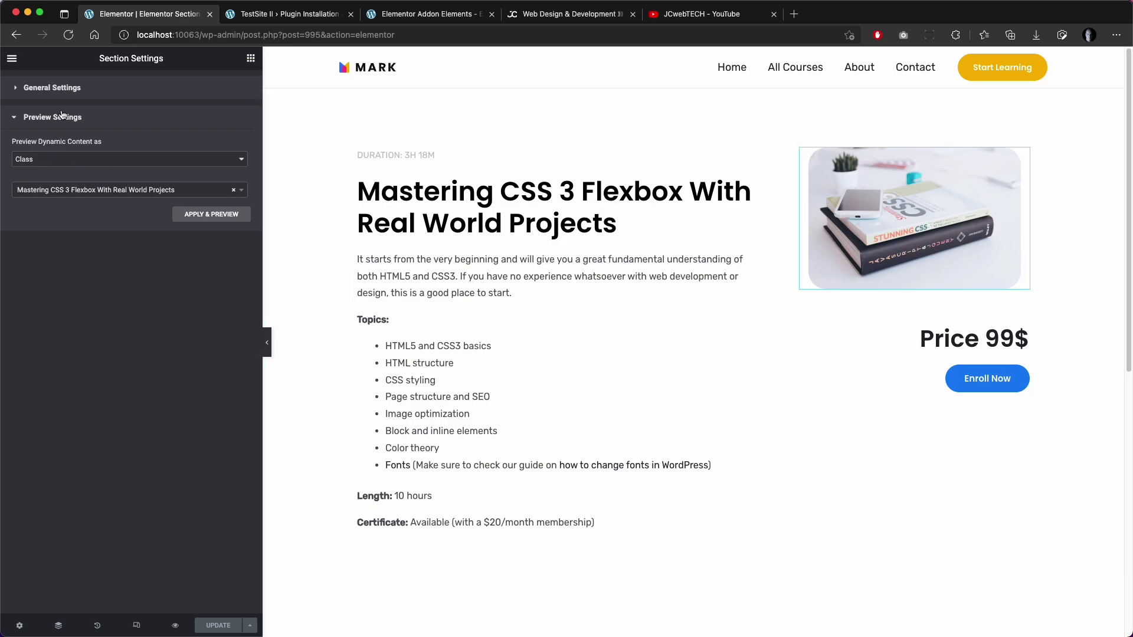
- Leave the editor for Saved Templates, then go to JetEngine's Listing Items page
left_click(17, 35)
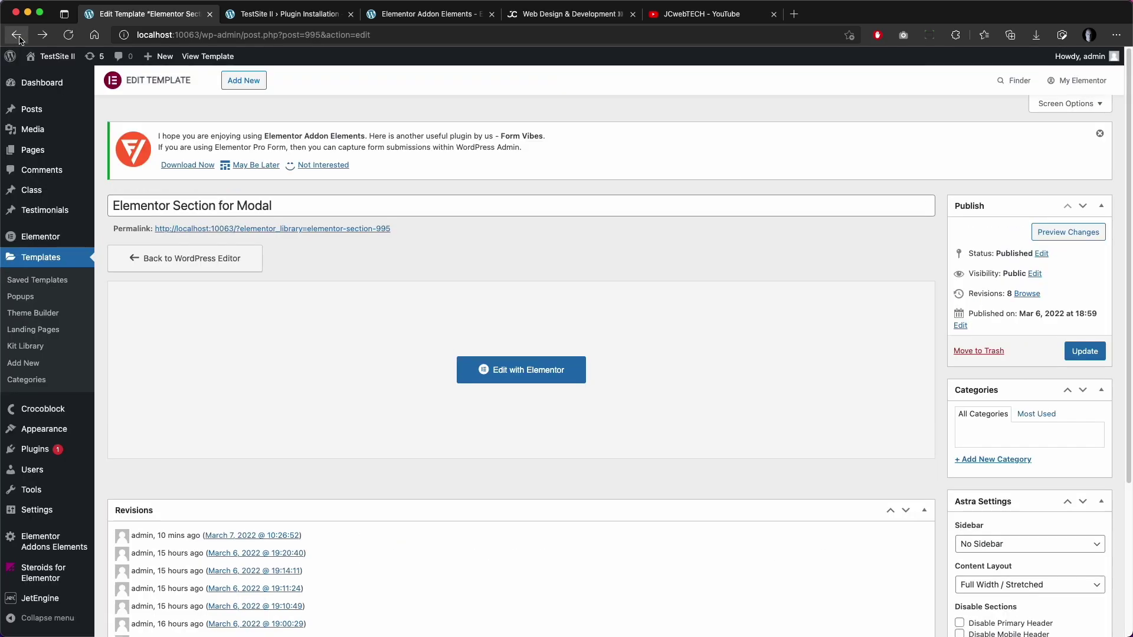
left_click(18, 37)
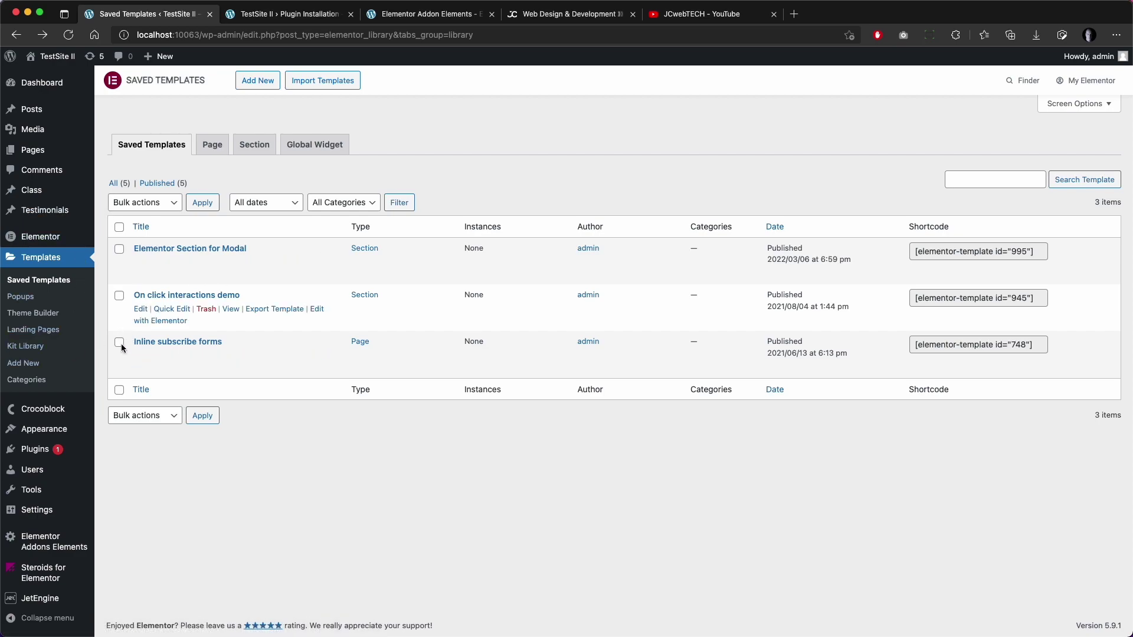
mouse_move(45, 602)
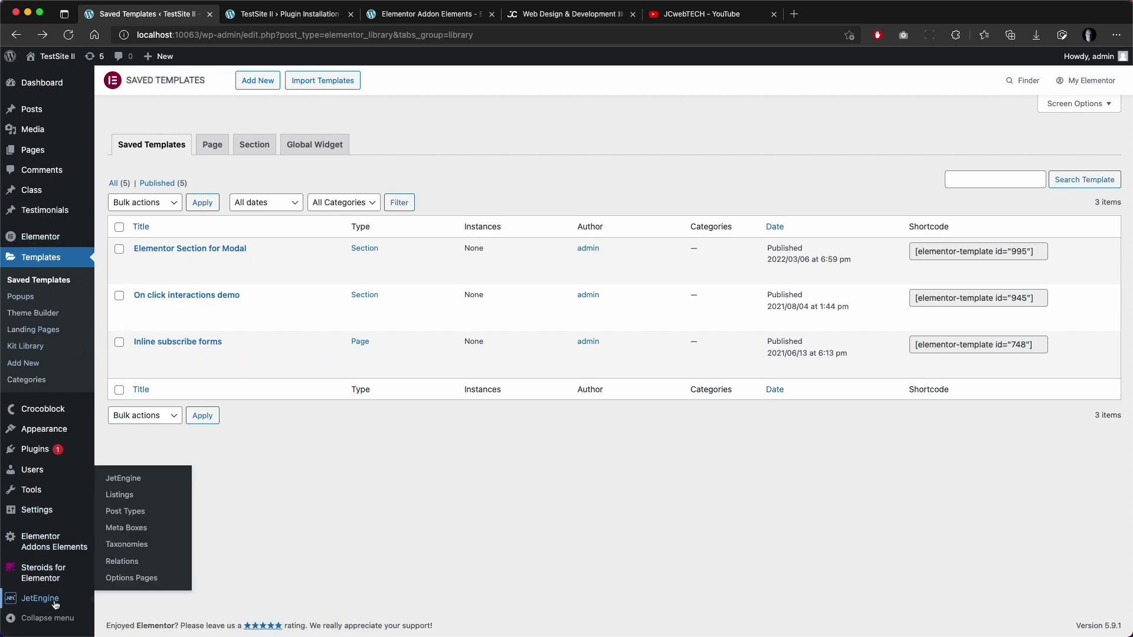
left_click(139, 500)
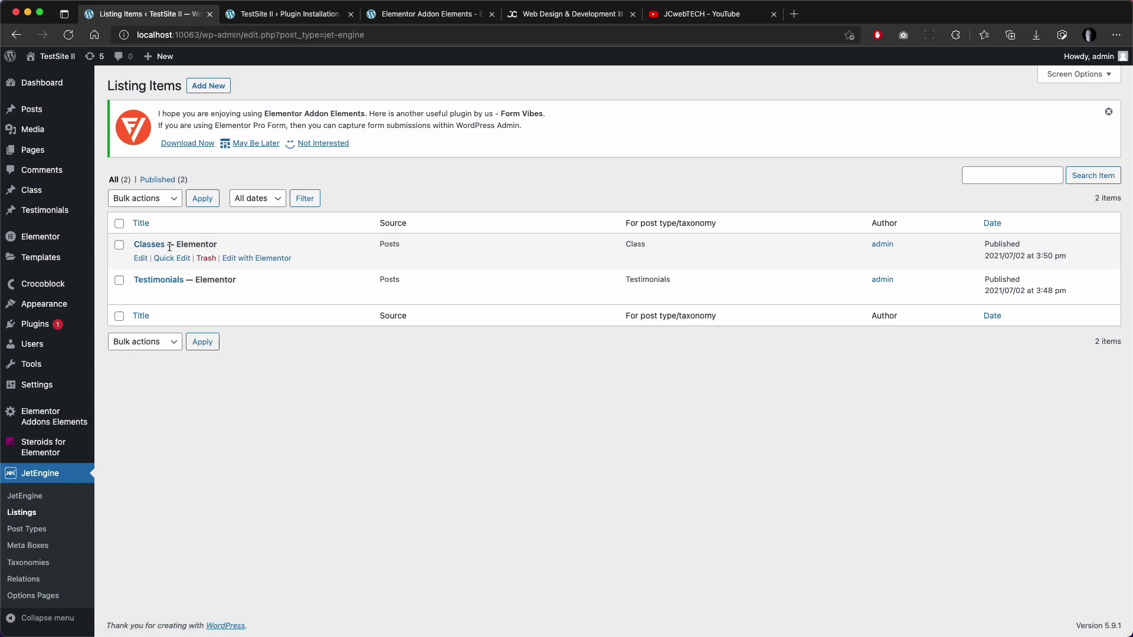
- Open the Classes listing in Elementor and inspect the card's category, title and Beginner list
left_click(236, 258)
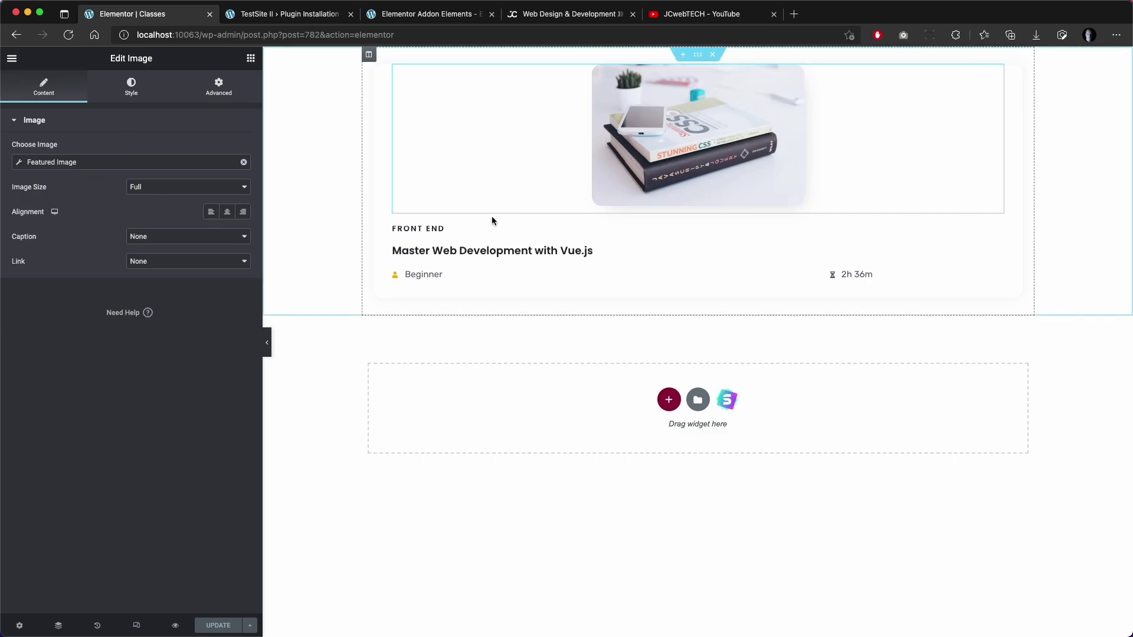
left_click(420, 228)
left_click(444, 252)
left_click(433, 276)
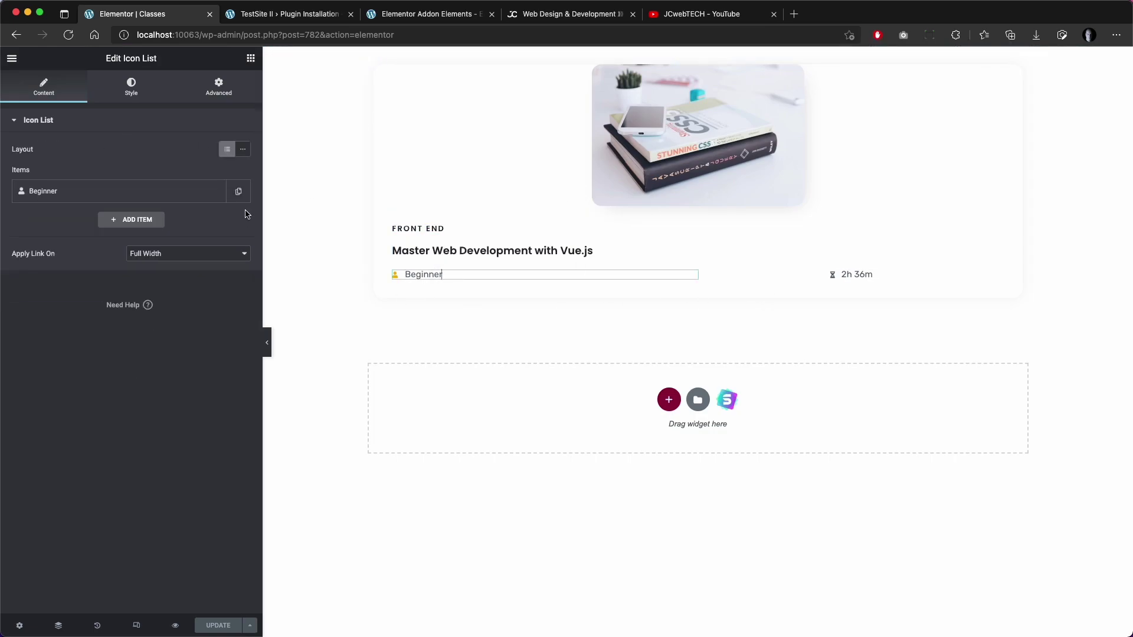
- Search widgets for 'mod' and place EAE - Modal Popup below the card's details row
left_click(250, 57)
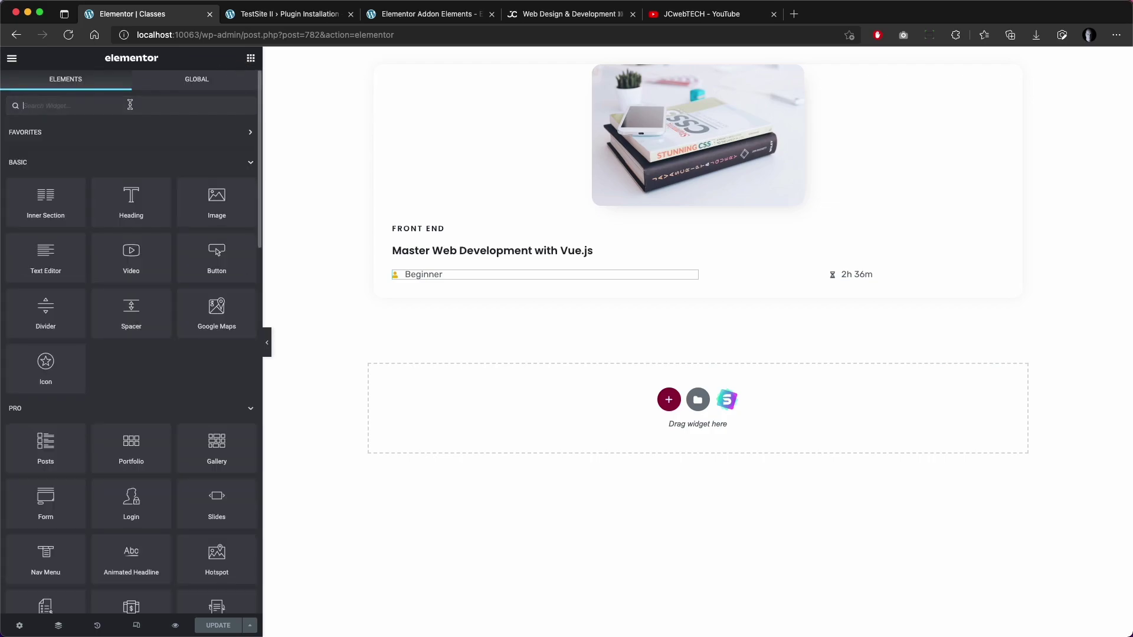
type("moda")
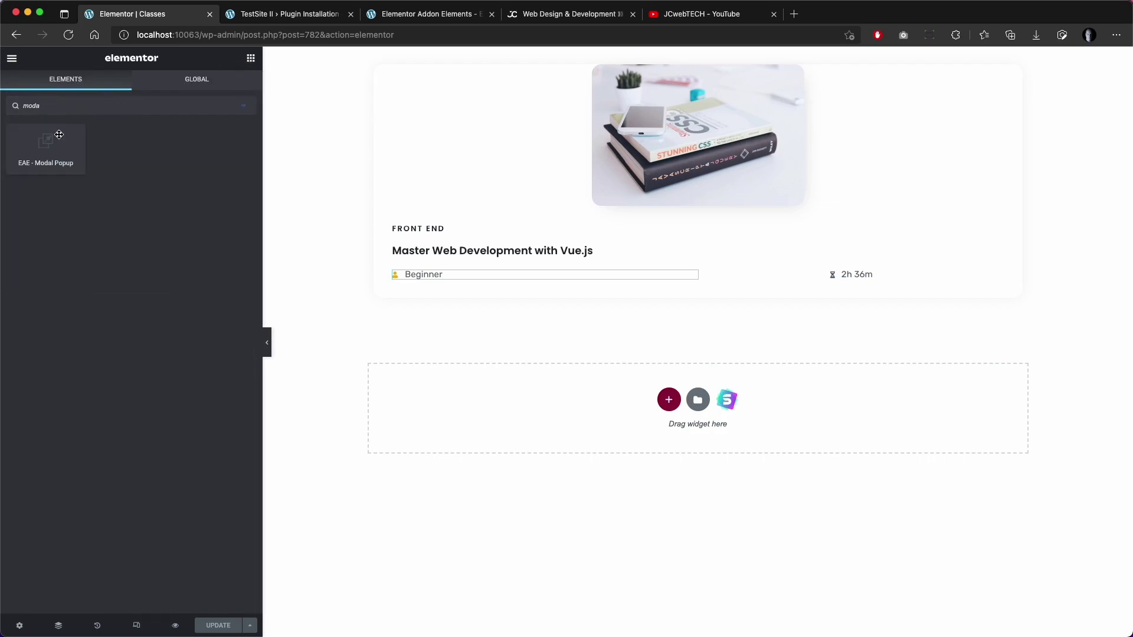
left_click_drag(59, 134, 921, 286)
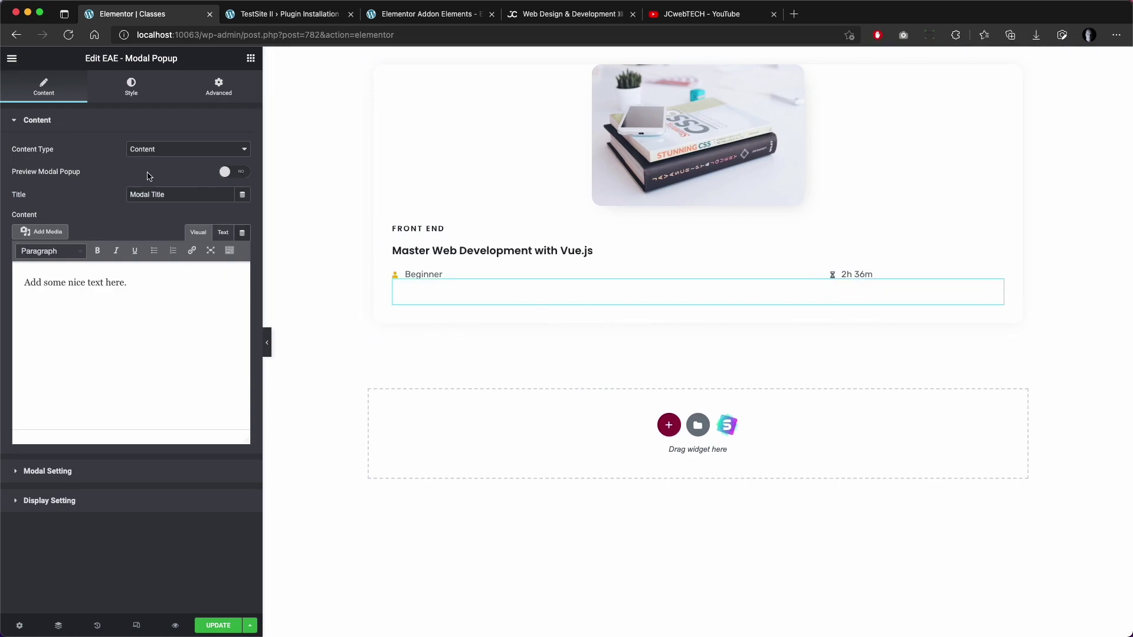
- Try a dark global modal title colour, preview the popup, then set the title colour to white
left_click(126, 96)
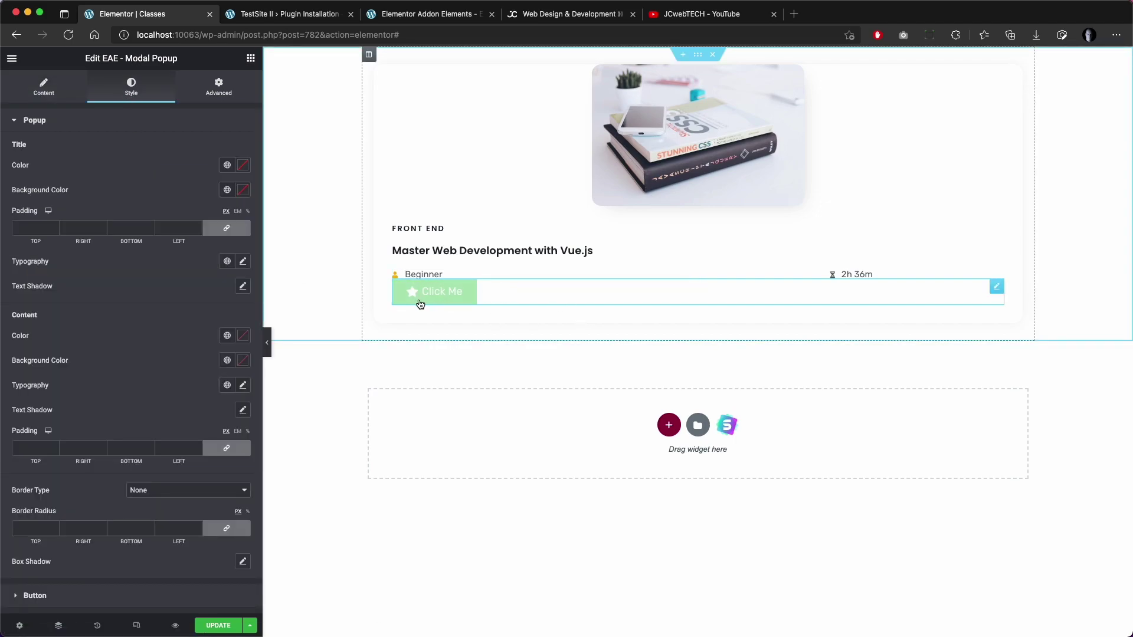
left_click(226, 166)
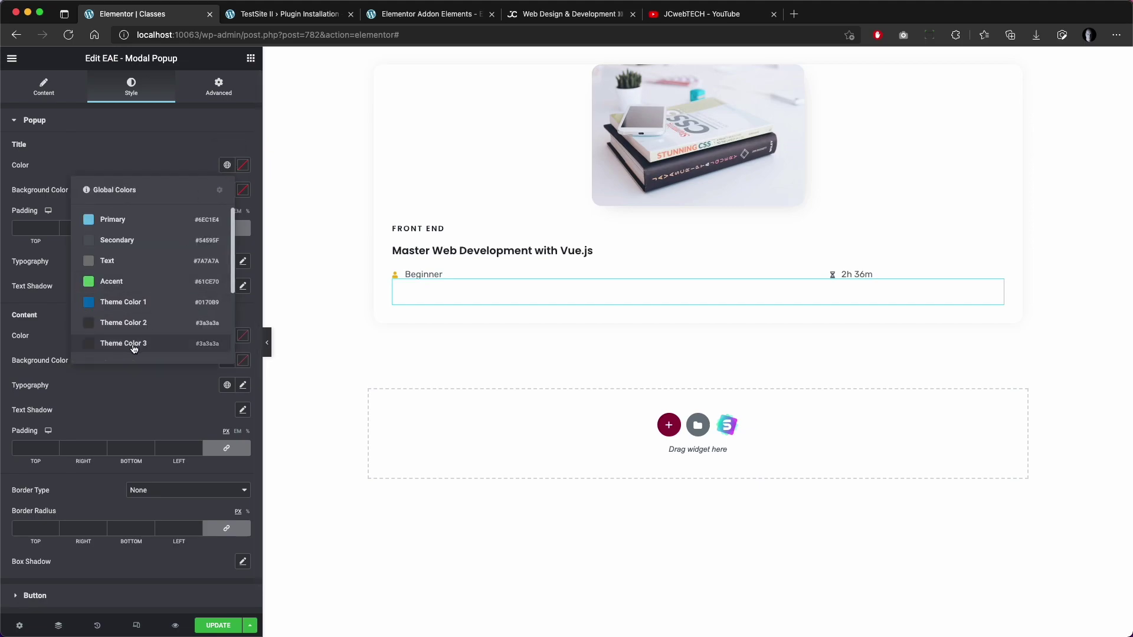
scroll(156, 336, "down", 3)
left_click(157, 345)
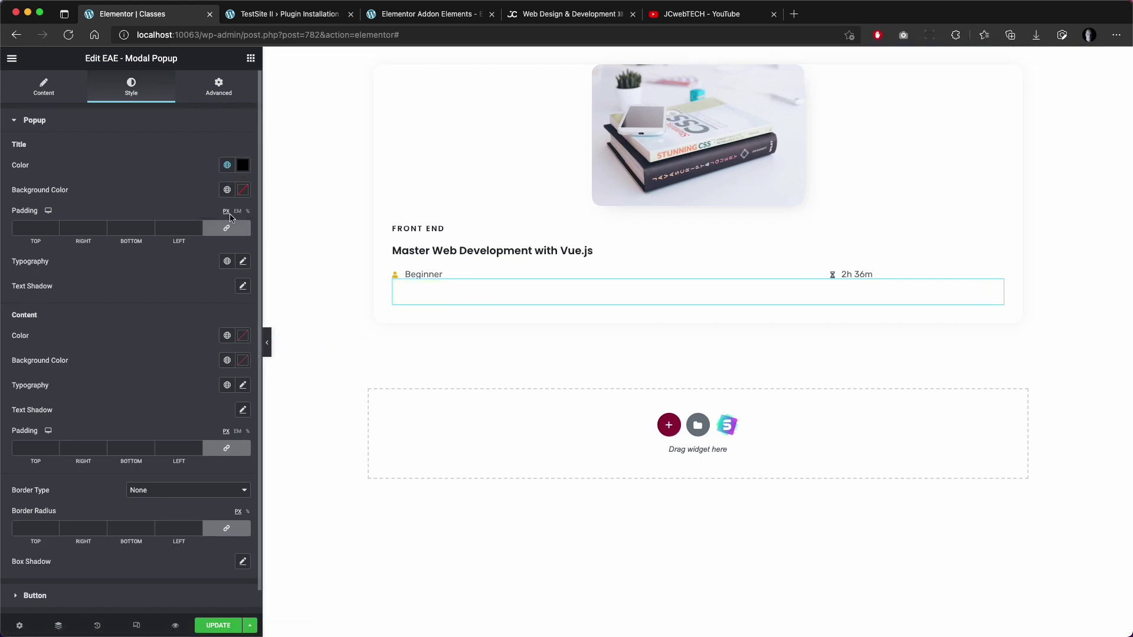
left_click(455, 292)
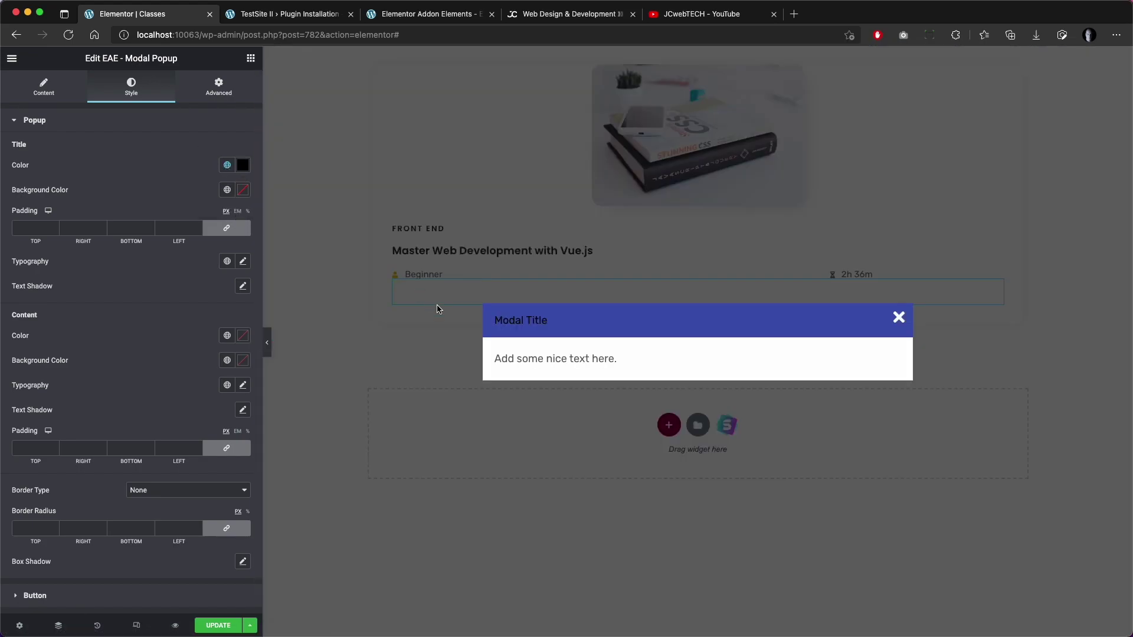
left_click(900, 319)
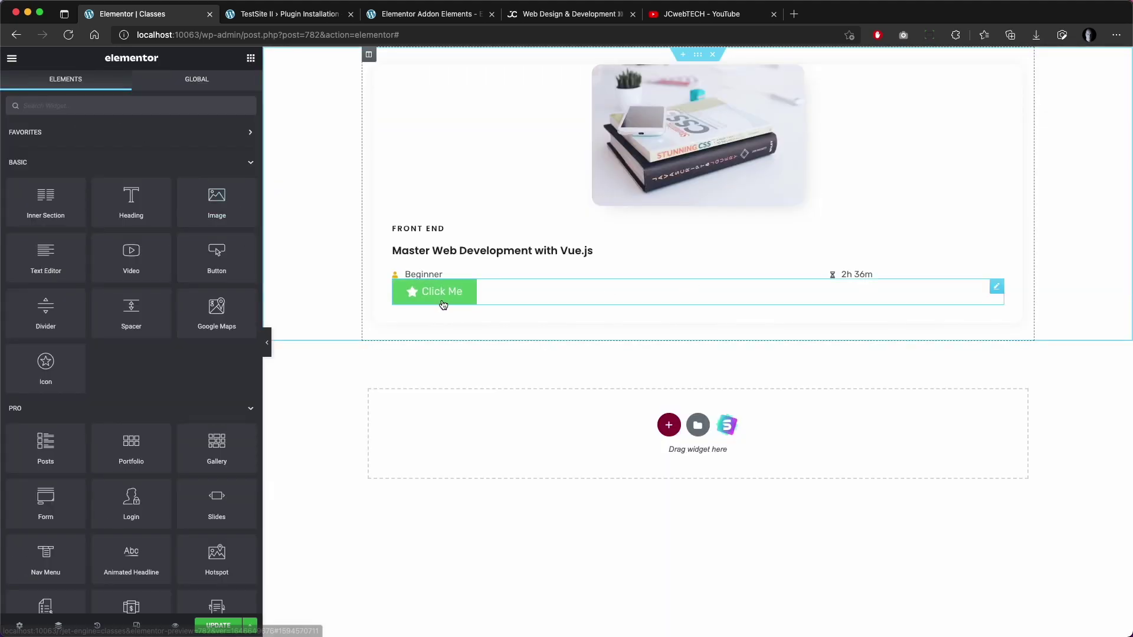
left_click(625, 295)
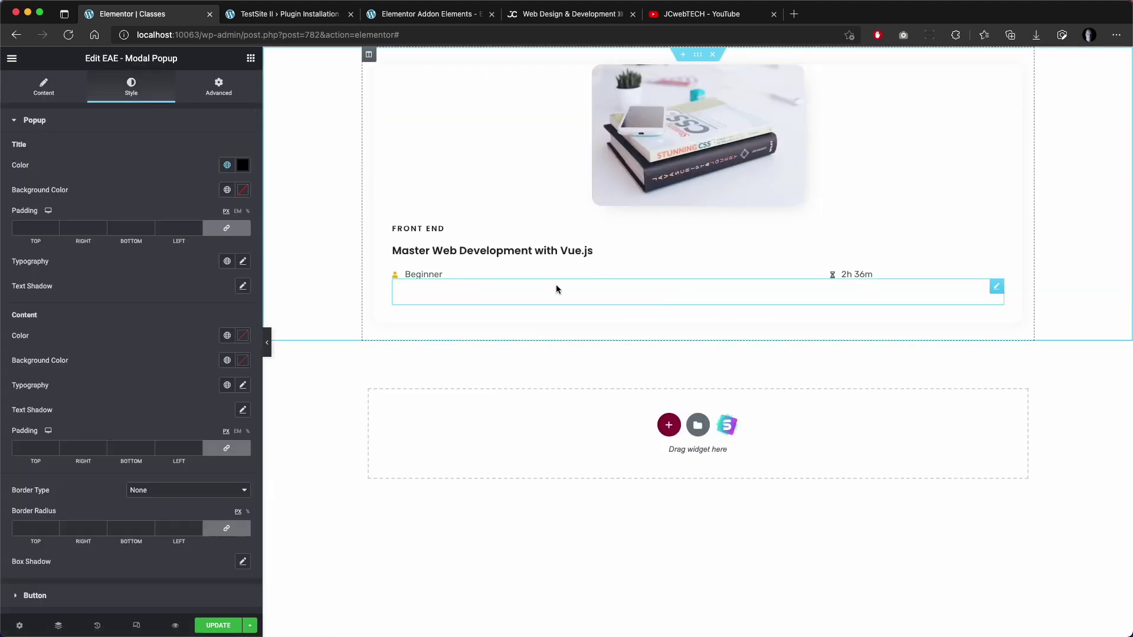
left_click(241, 167)
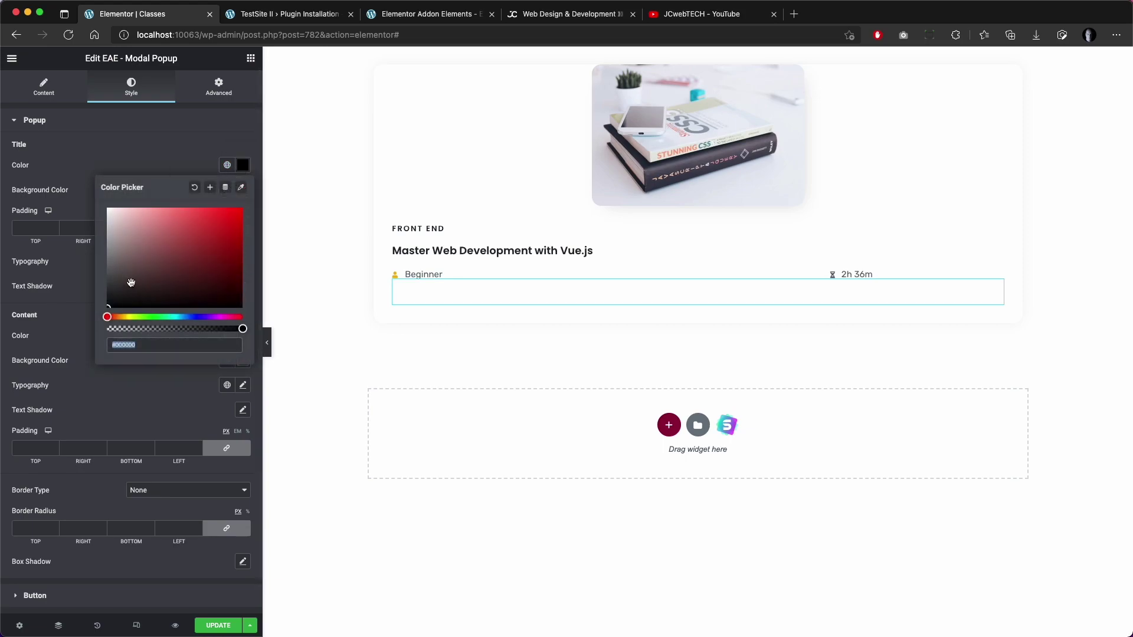
left_click_drag(130, 283, 68, 179)
left_click(243, 167)
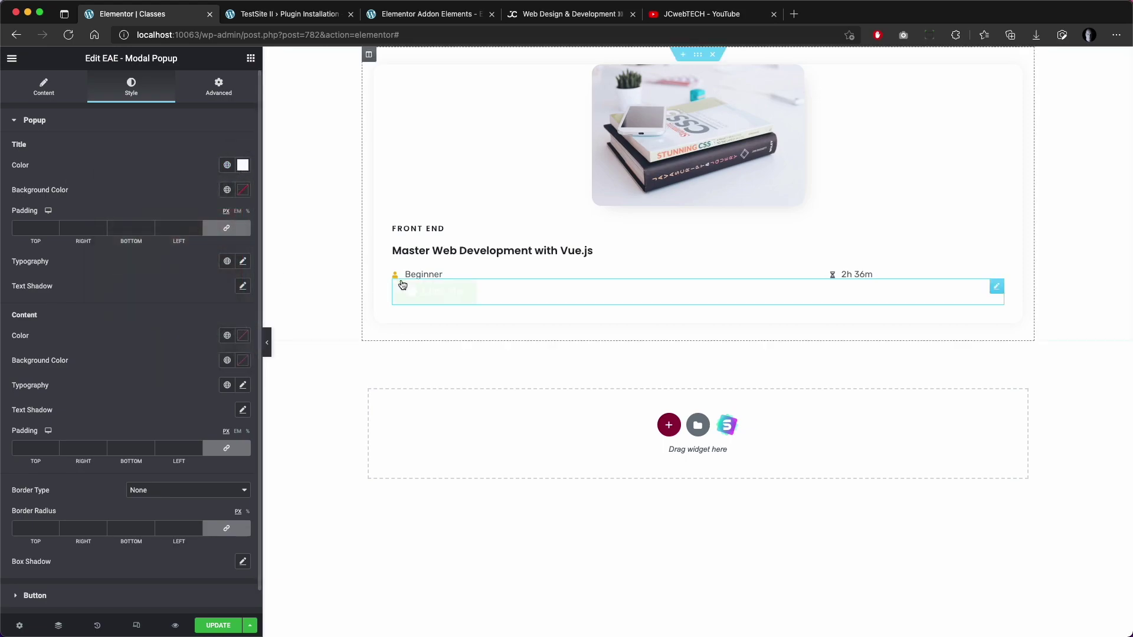
- Set the trigger button text colour to global Theme Color 9 (#000000)
scroll(61, 403, "down", 1)
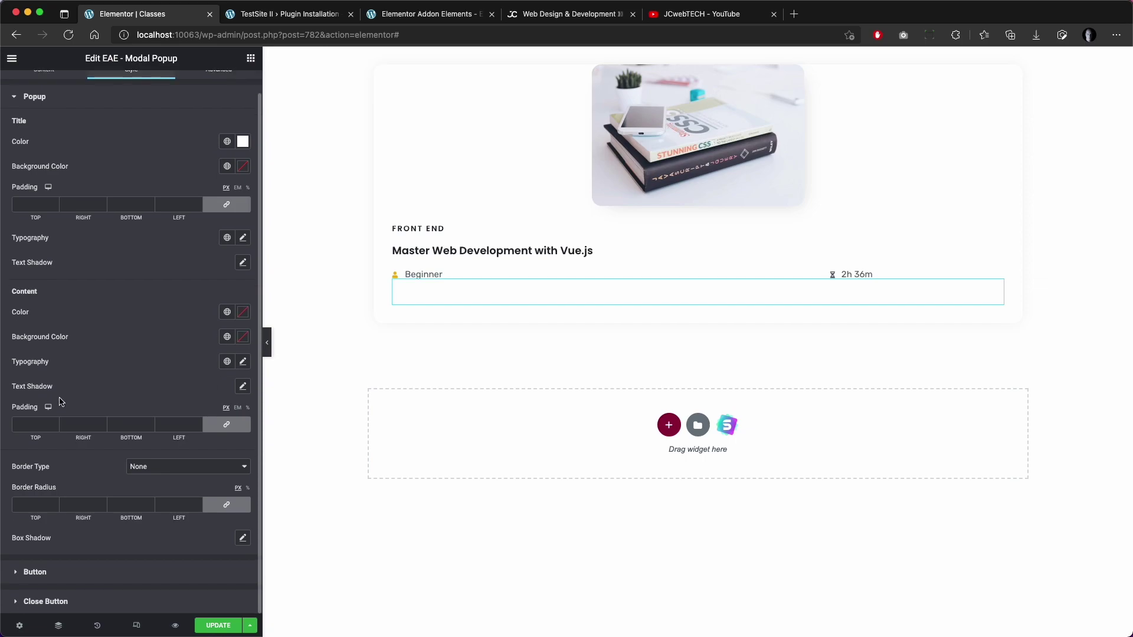
left_click(53, 582)
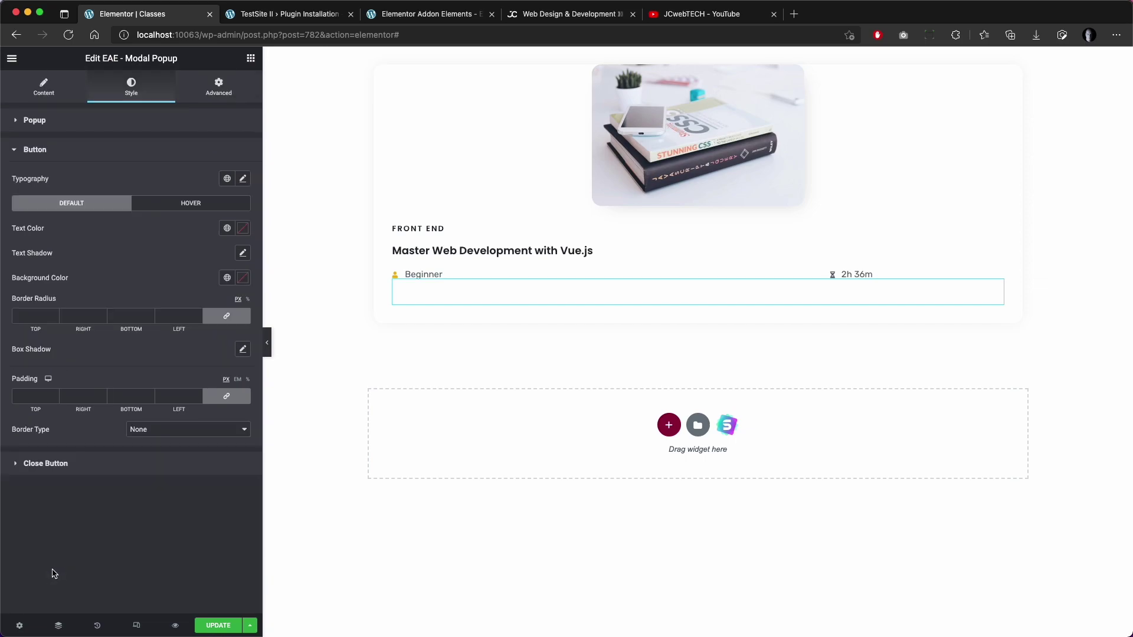
left_click(226, 228)
scroll(154, 336, "down", 4)
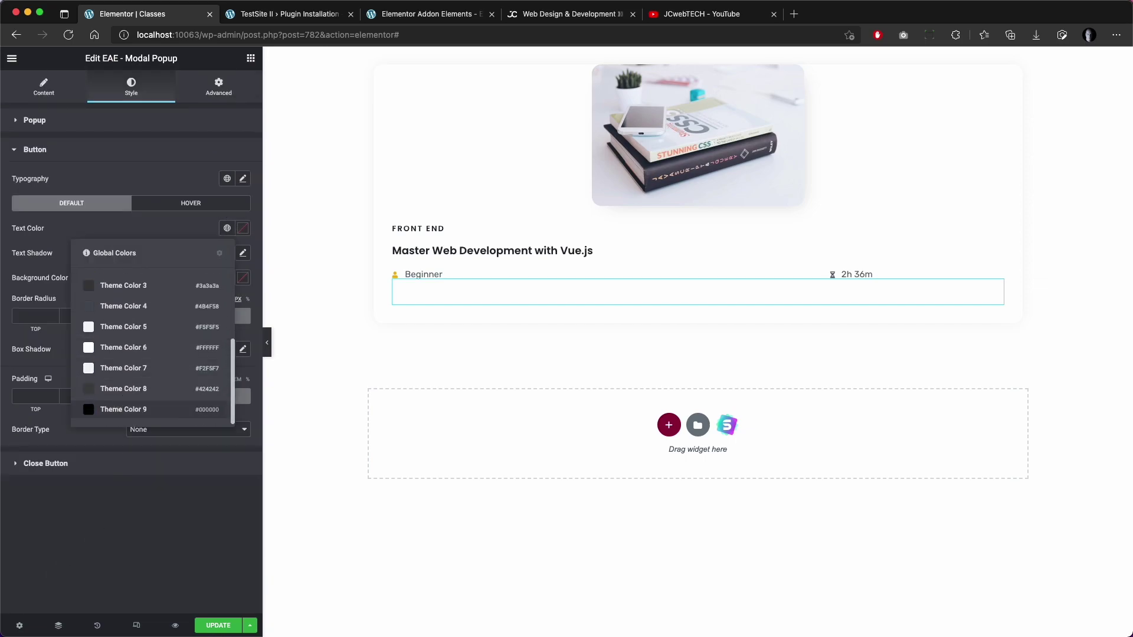
left_click(123, 409)
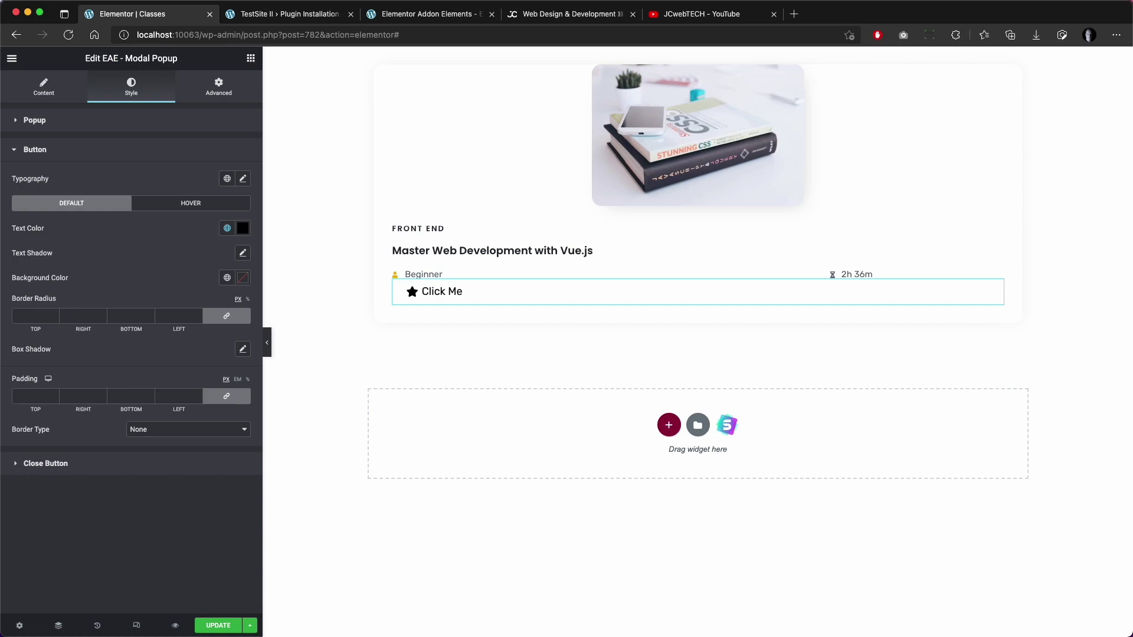
left_click(52, 93)
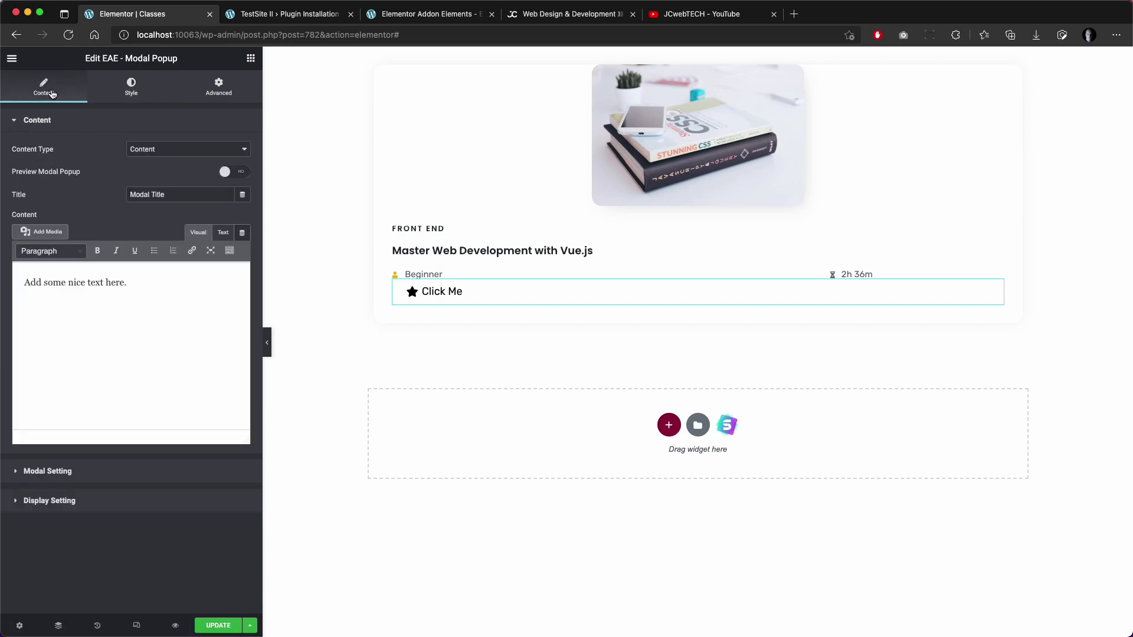
- Put an Eye icon from the Icon Library after the Click Me button text
left_click(123, 472)
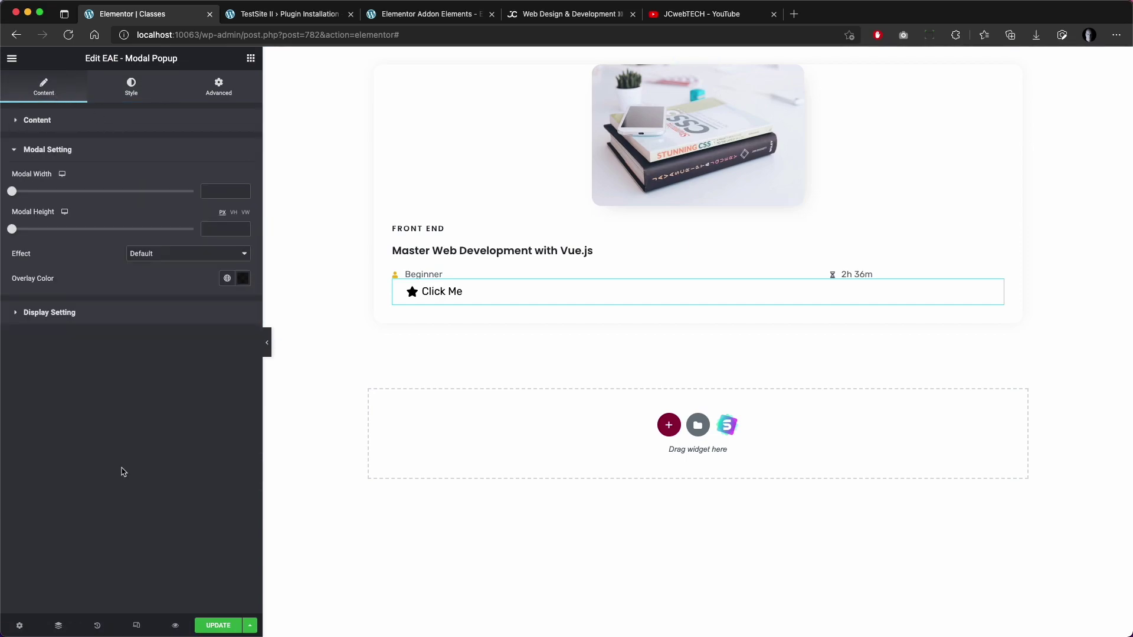
left_click(102, 319)
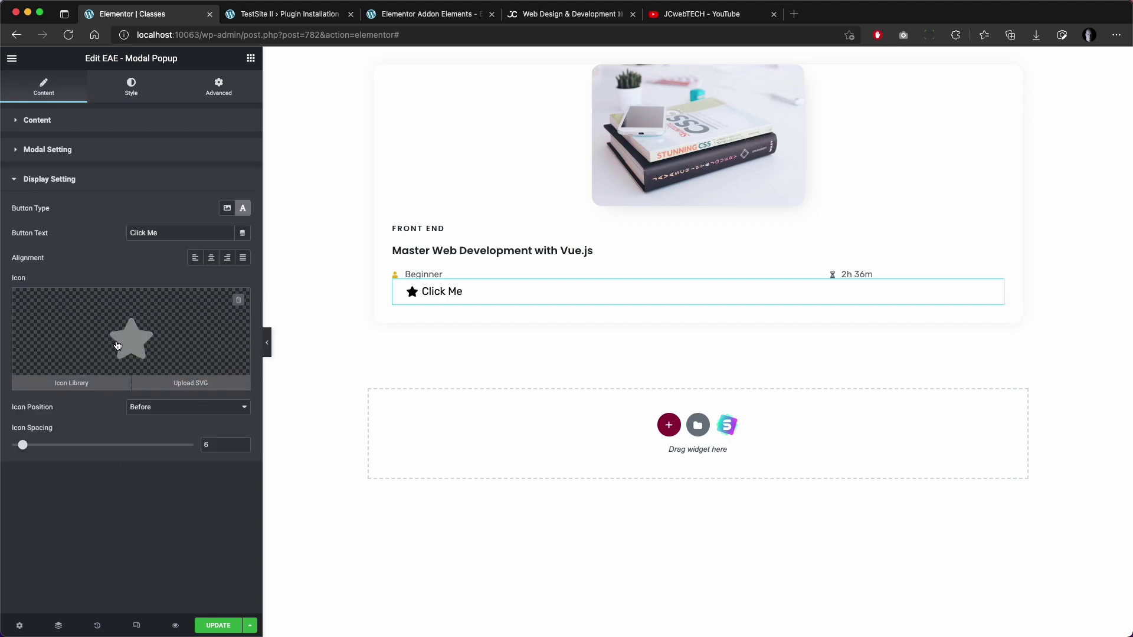
left_click(177, 412)
left_click(169, 431)
left_click(160, 346)
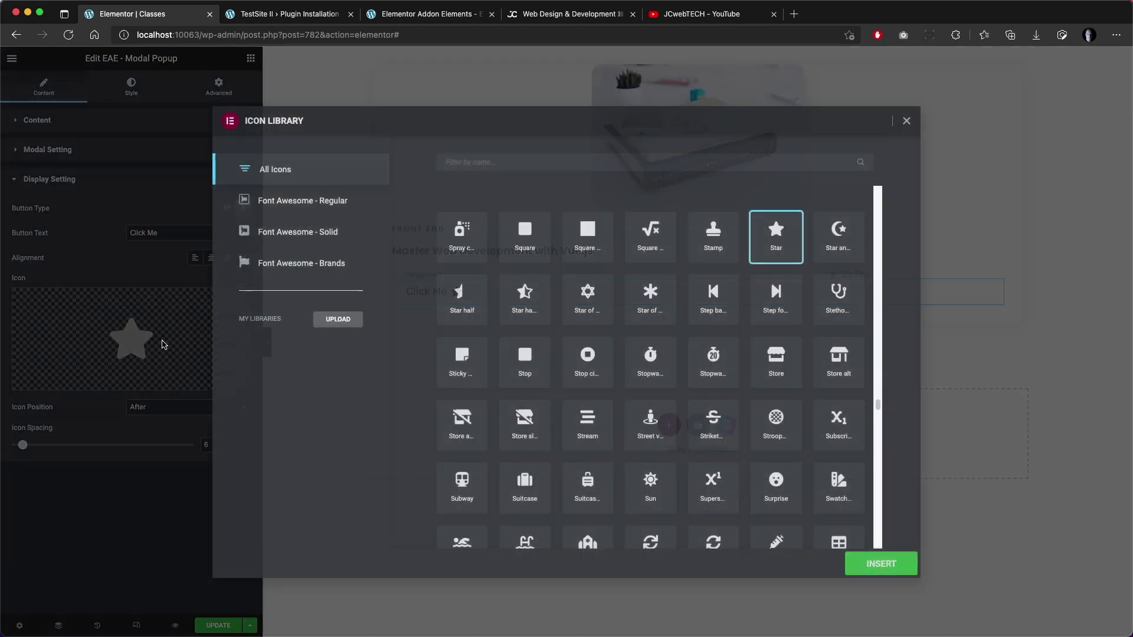
left_click(539, 162)
type("ey")
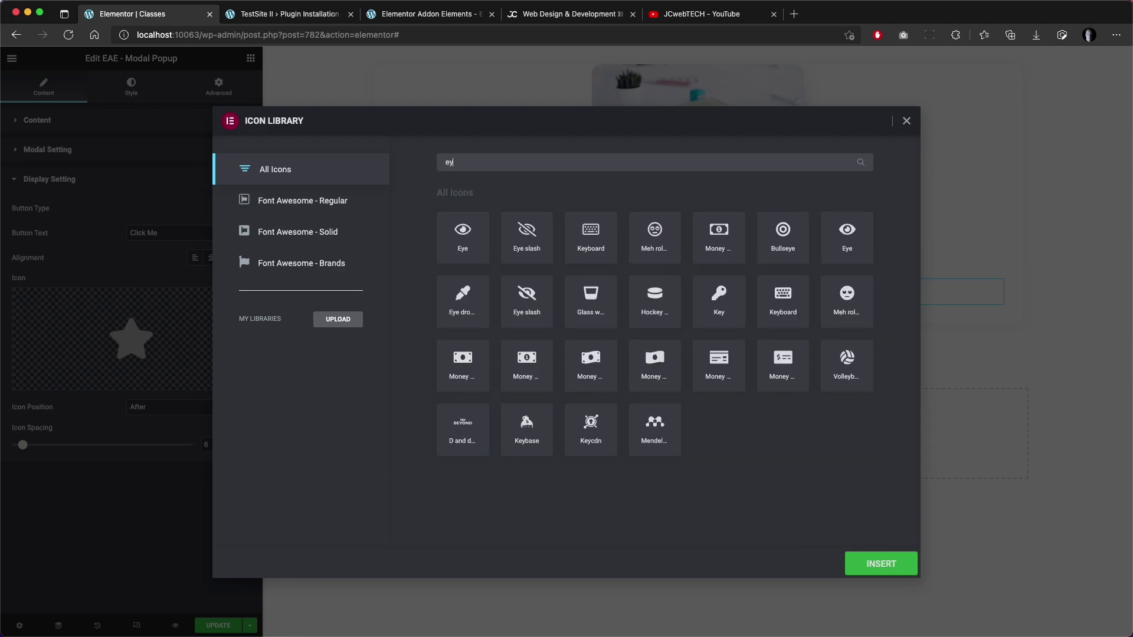
left_click(462, 236)
left_click(874, 563)
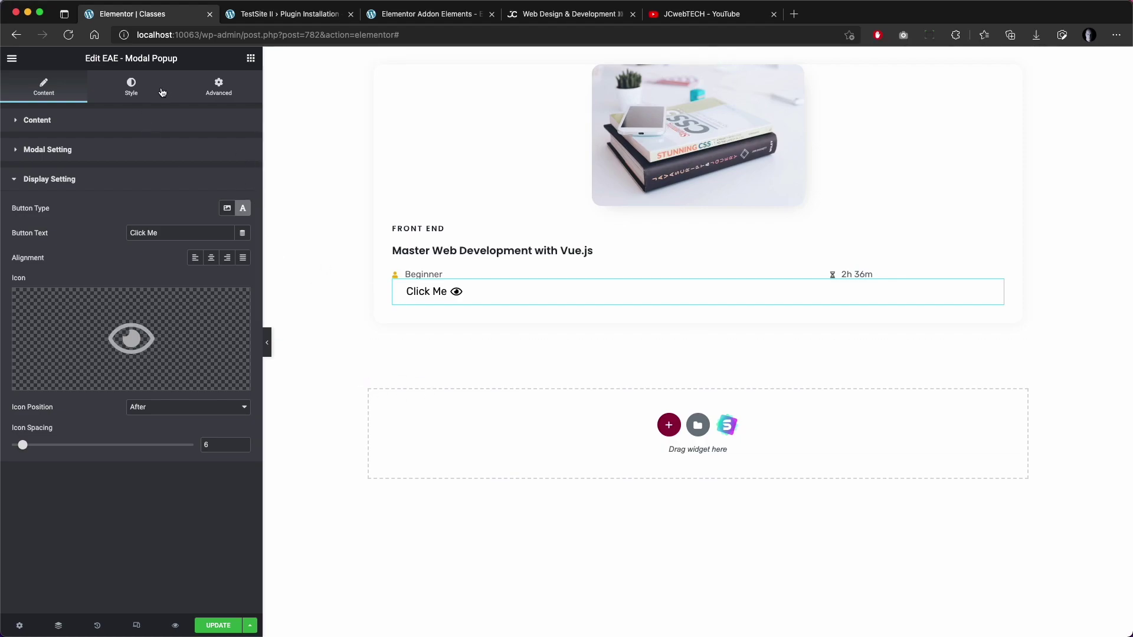
- Unlink the margins and give the widget a 20 px top margin
left_click(229, 80)
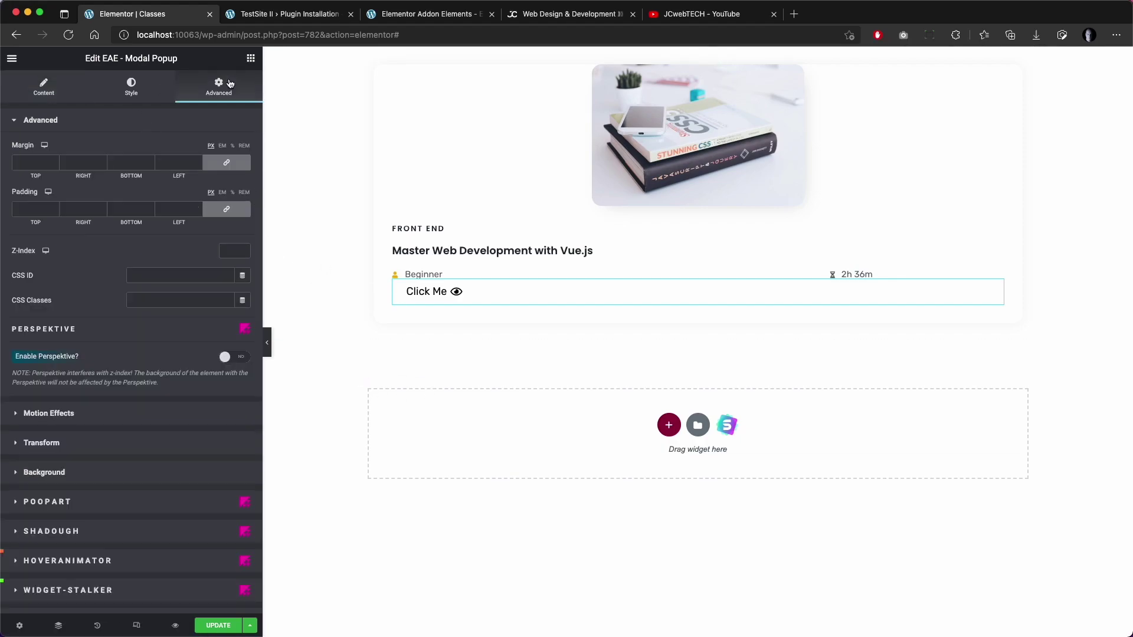
left_click(227, 162)
left_click(21, 161)
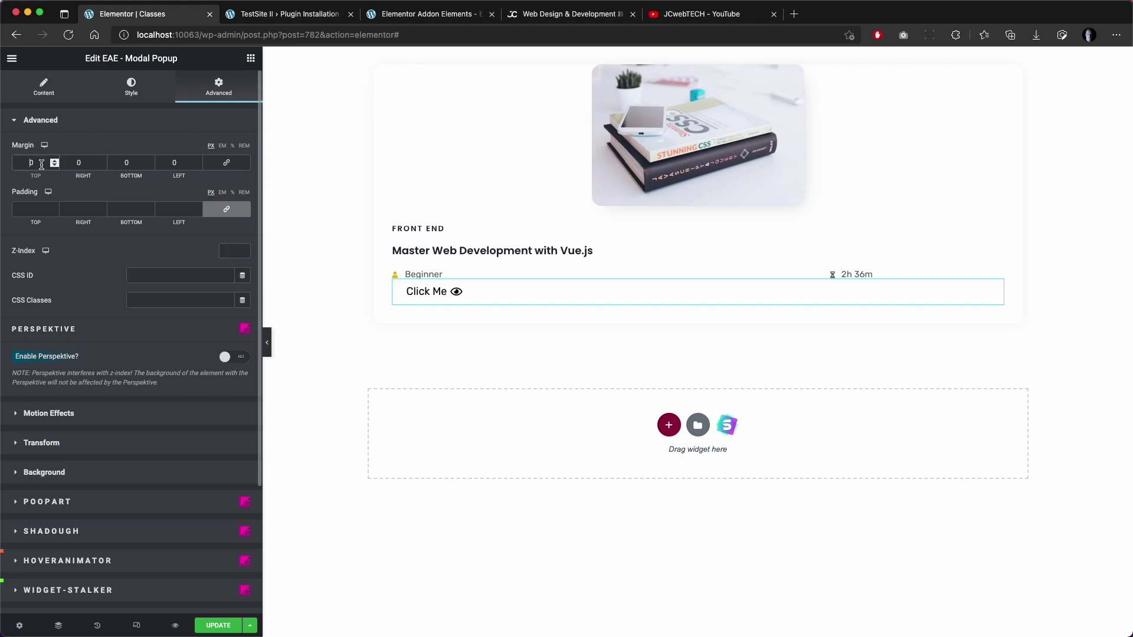
type("200")
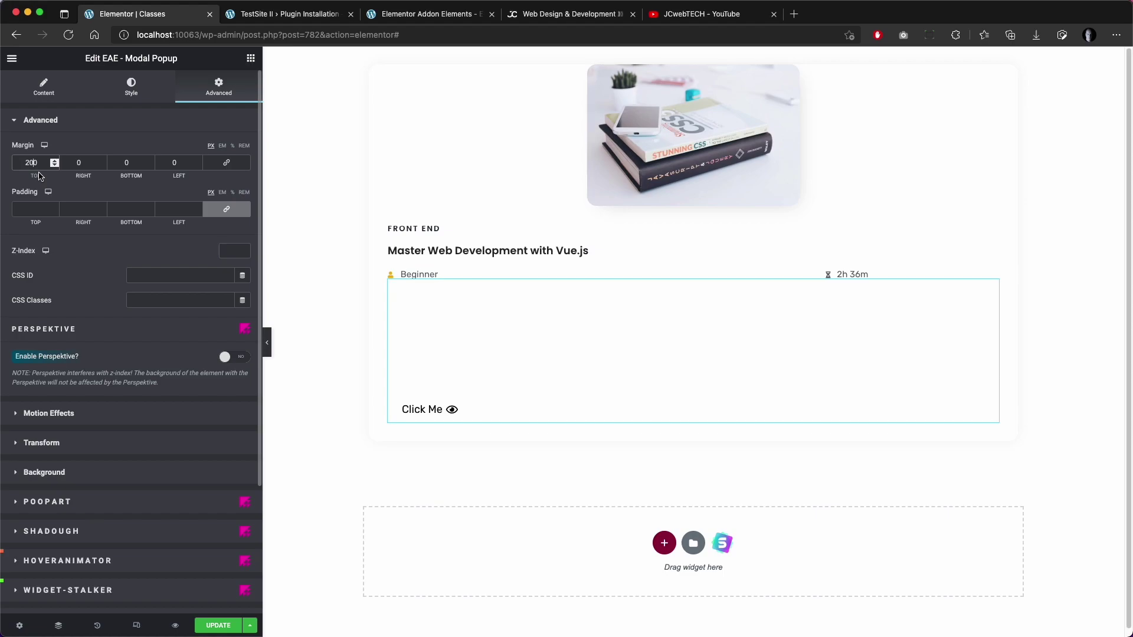
key("BackSpace")
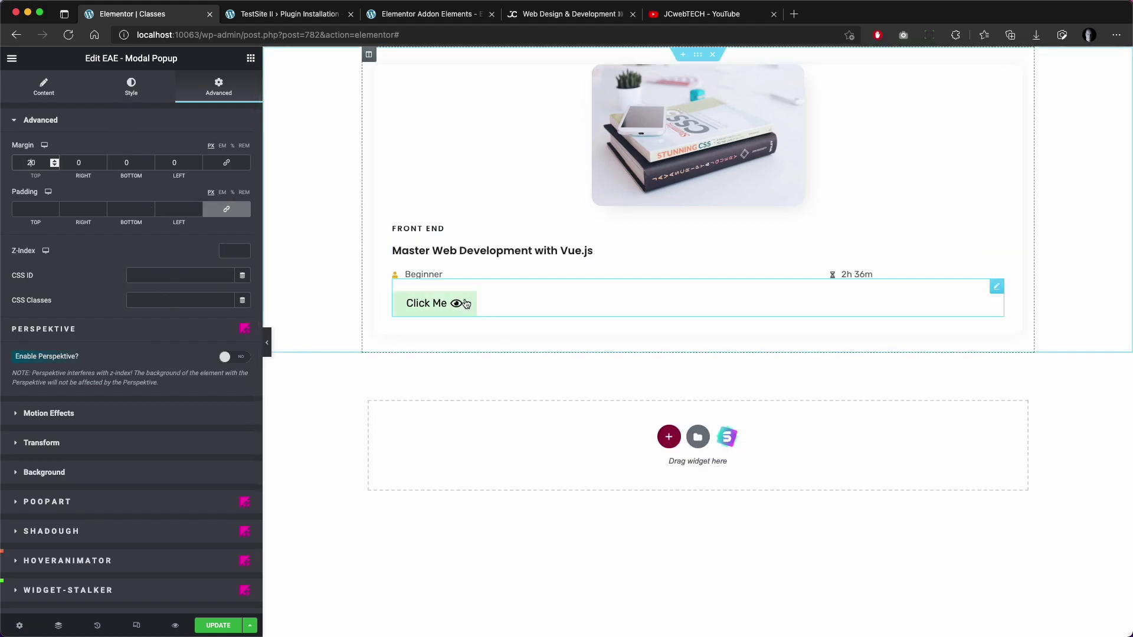
- Give the button's hover state no background, Theme Color 1 blue text, and zero padding
left_click(131, 85)
scroll(165, 354, "down", 1)
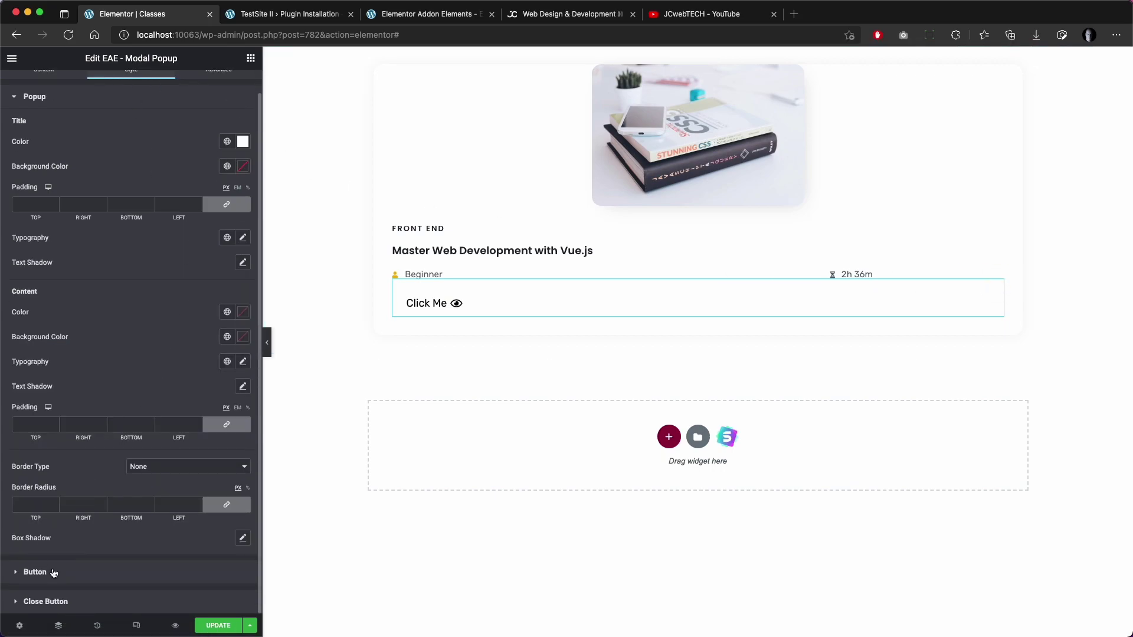
left_click(53, 573)
left_click(168, 208)
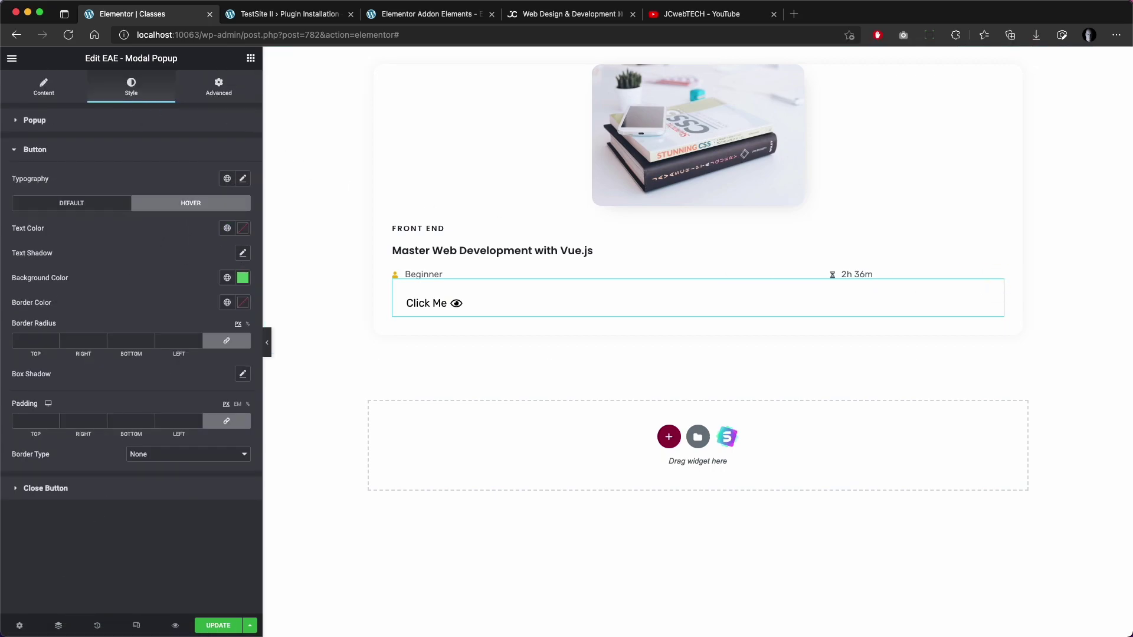
left_click(242, 279)
left_click(194, 303)
left_click(227, 231)
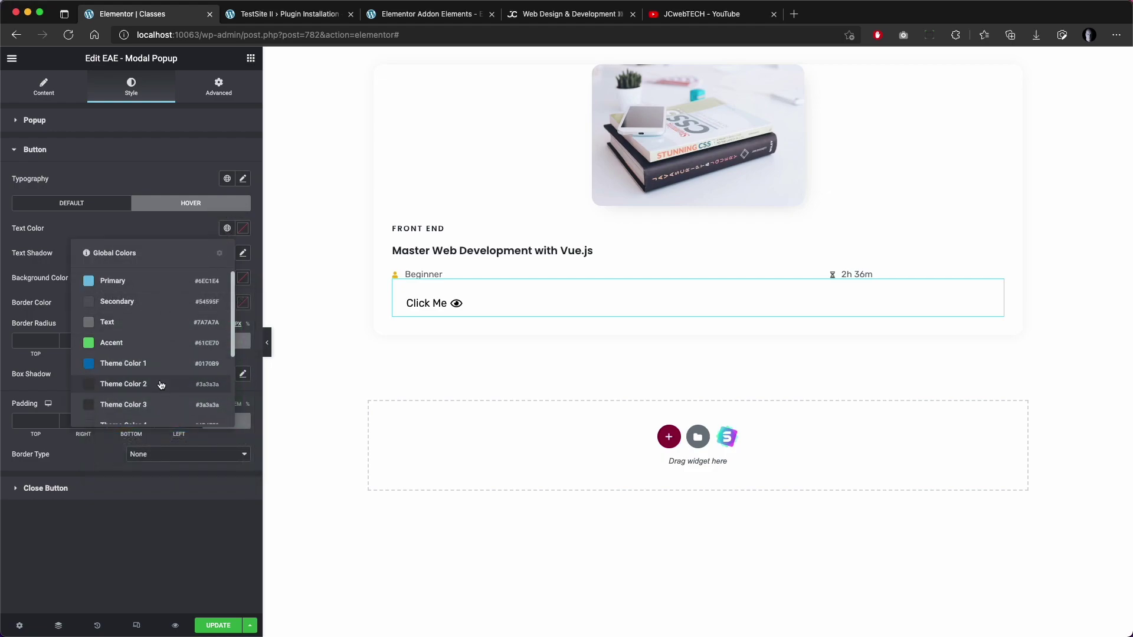
left_click(141, 364)
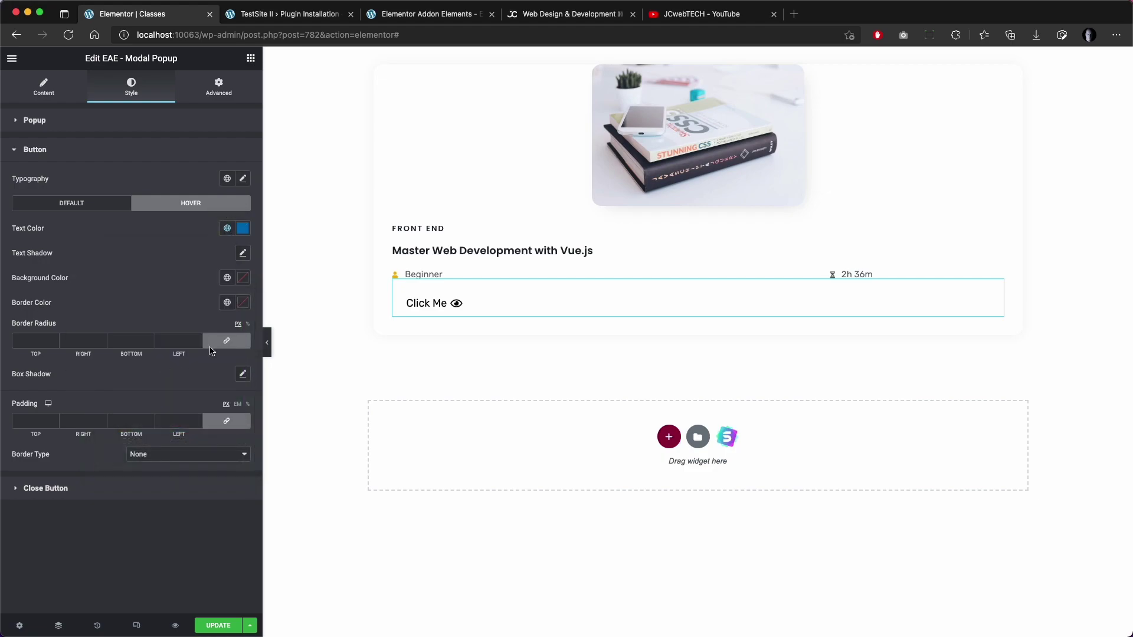
left_click(55, 419)
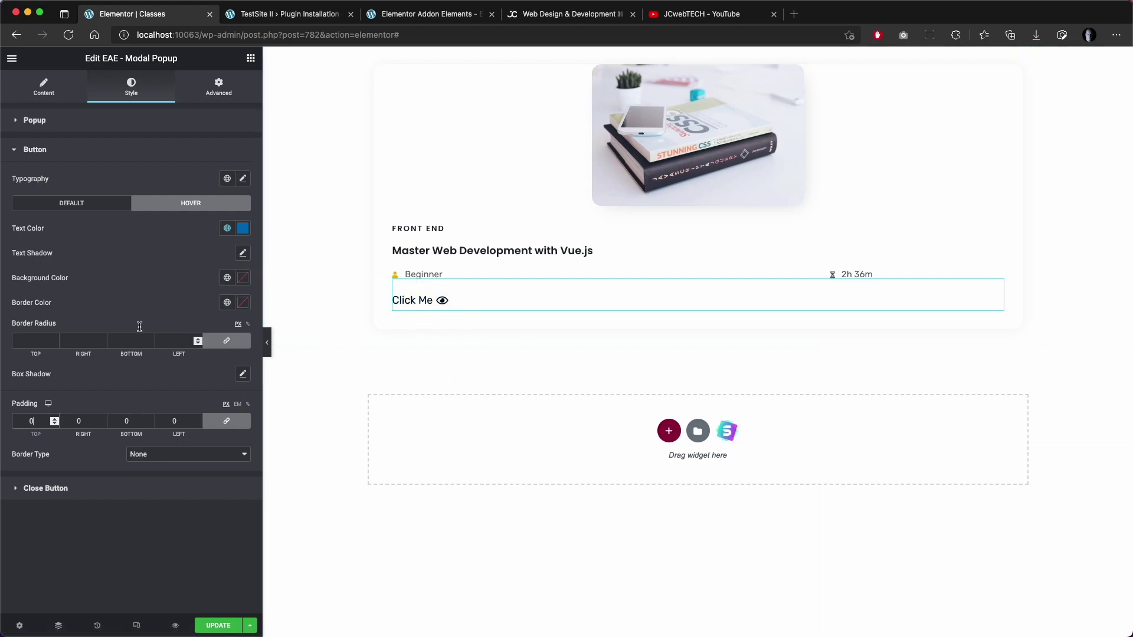
- Replace the popup button text 'Click Me' with 'Preview' in the display settings
left_click(53, 98)
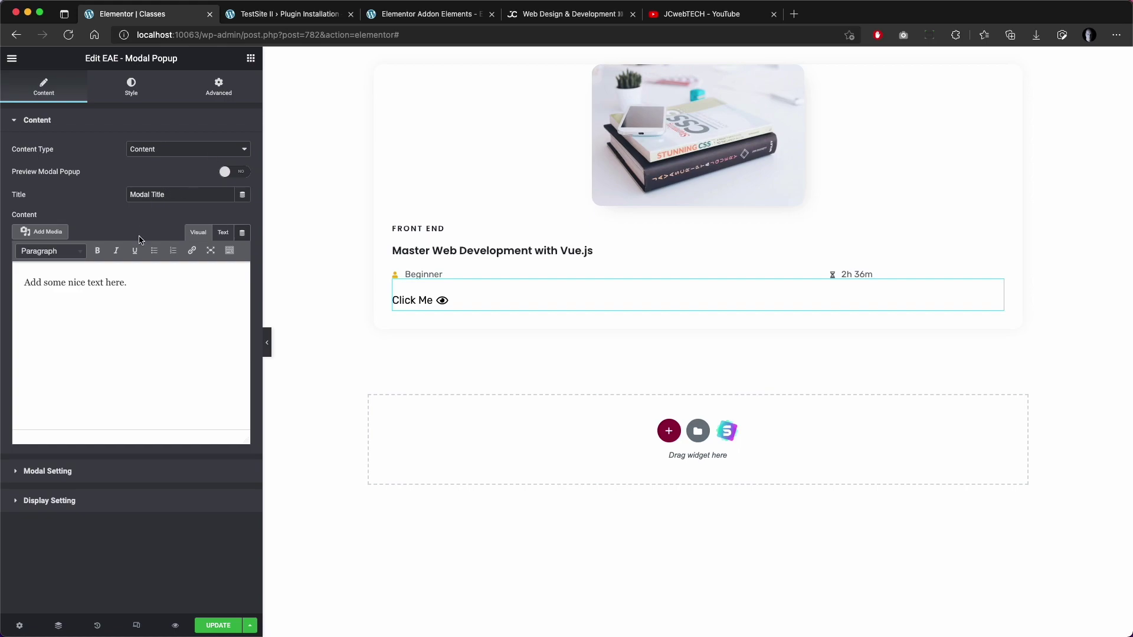
left_click(93, 470)
left_click(100, 322)
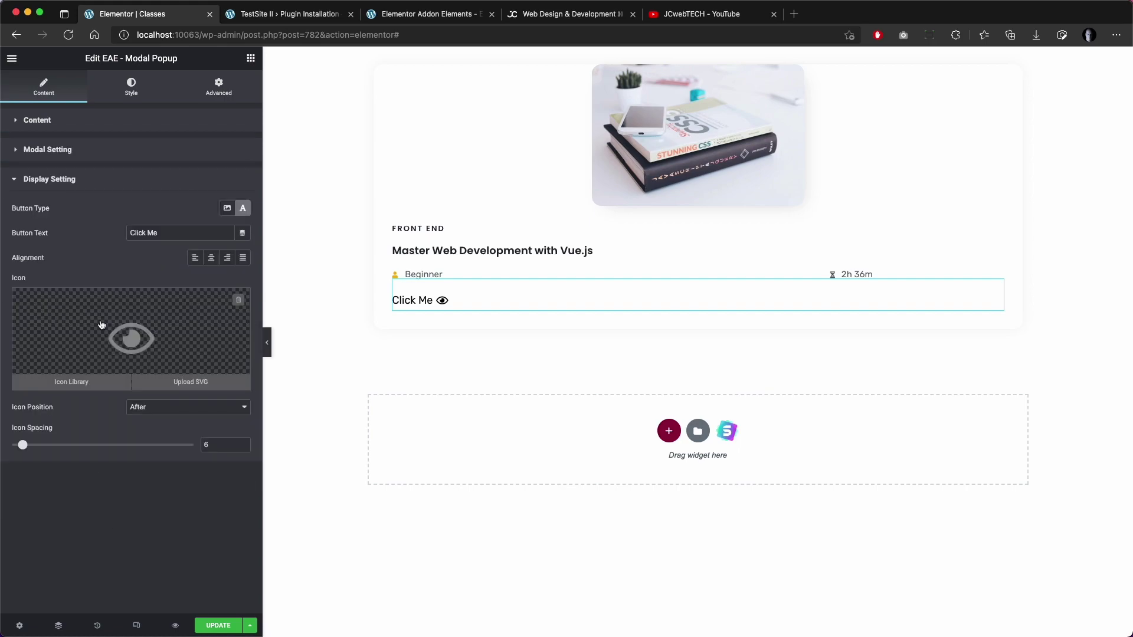
triple_click(150, 233)
type("Preview")
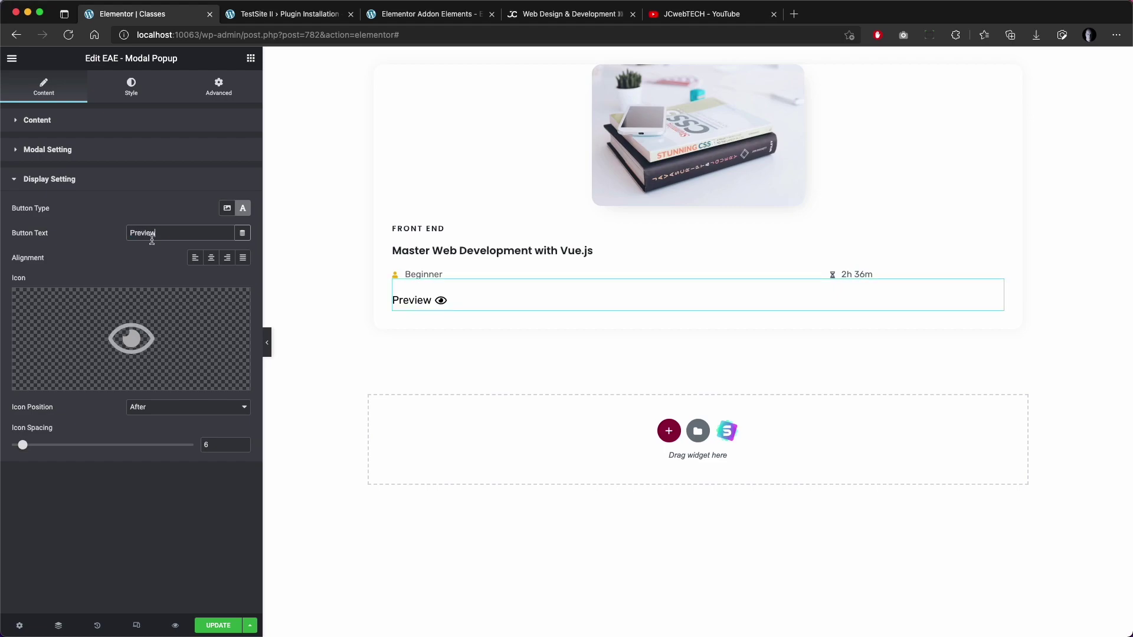
- Set the popup Content Type to Saved Section using 'Elementor Section for Modal'
left_click(27, 122)
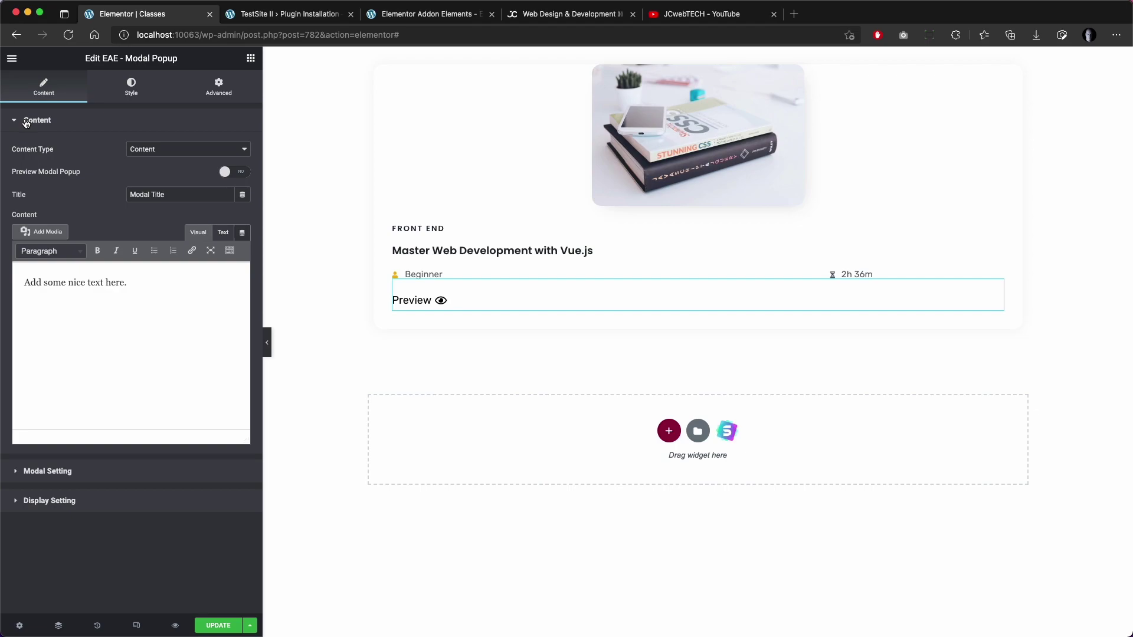
left_click(185, 149)
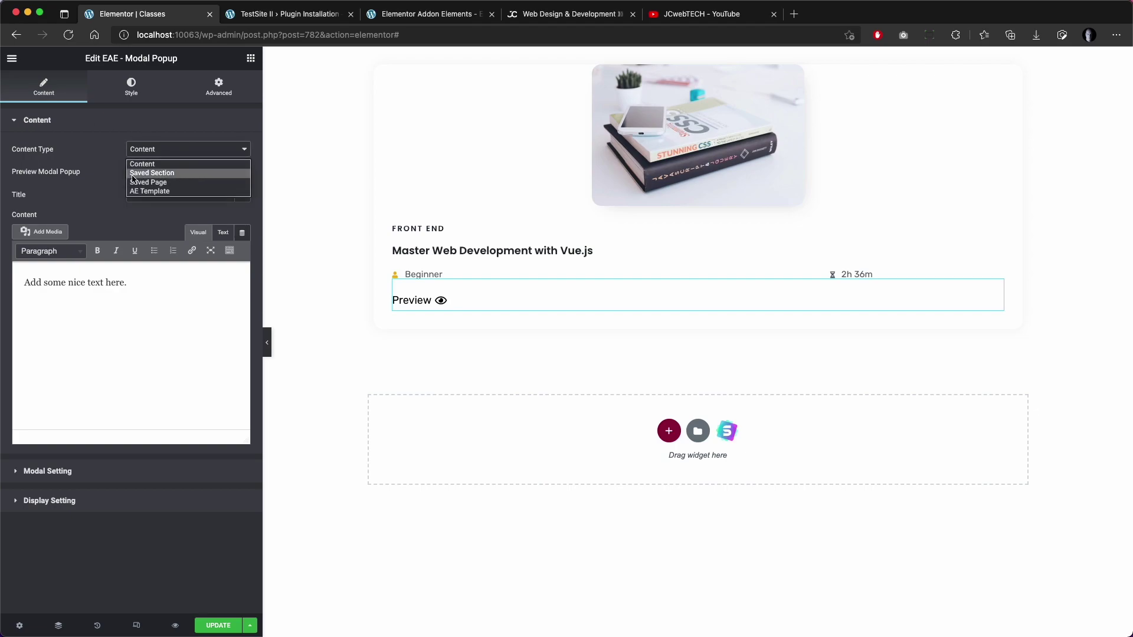
left_click(184, 174)
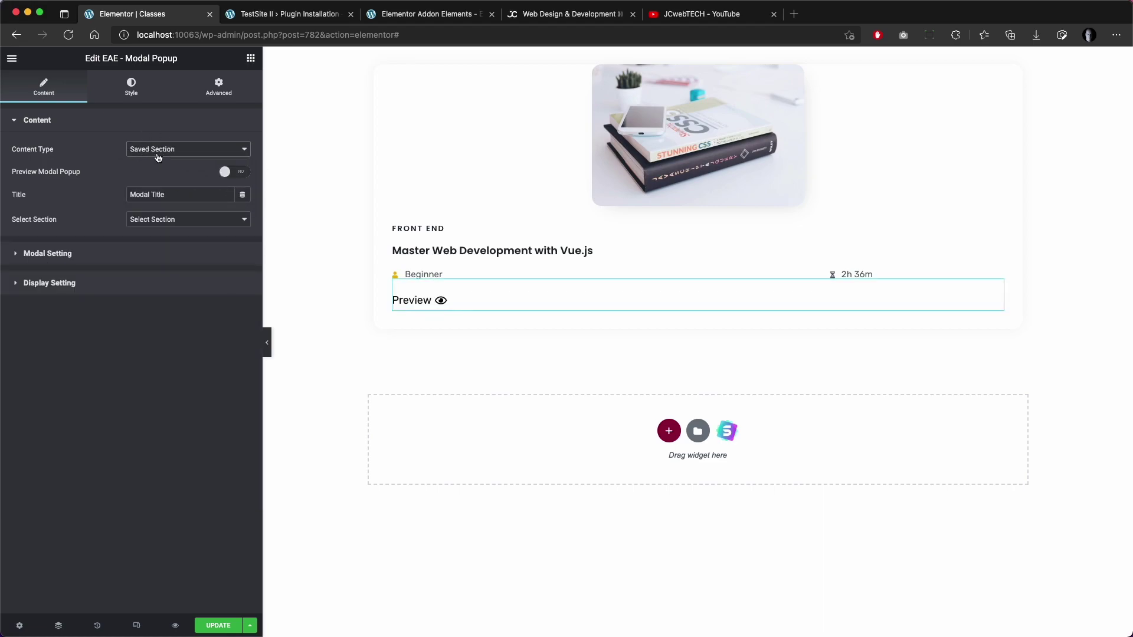
left_click(159, 222)
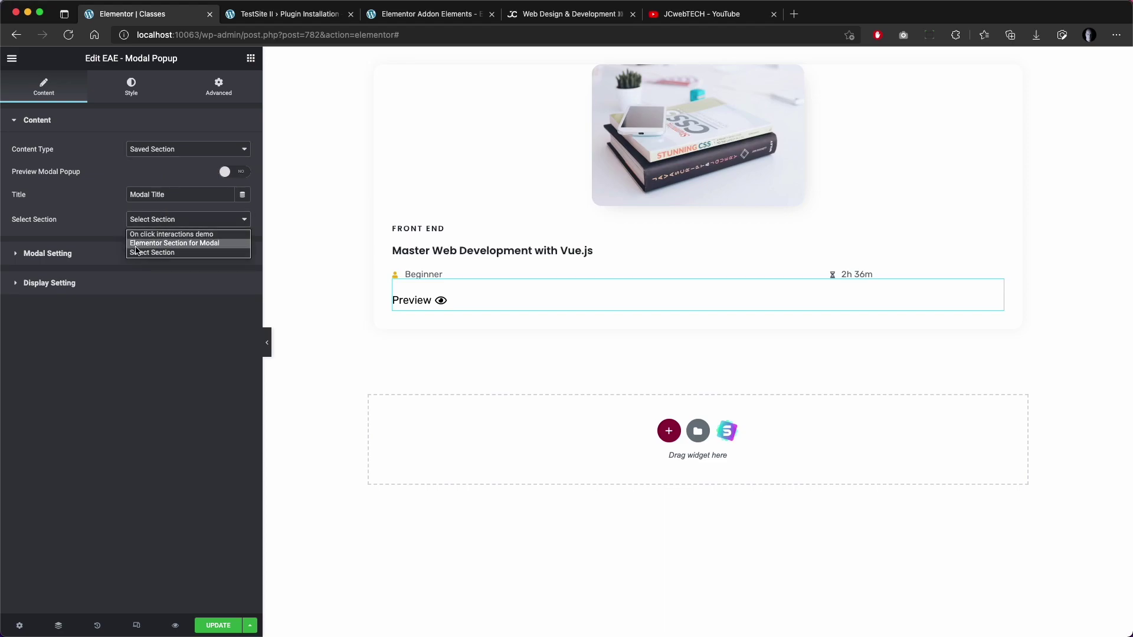
left_click(187, 249)
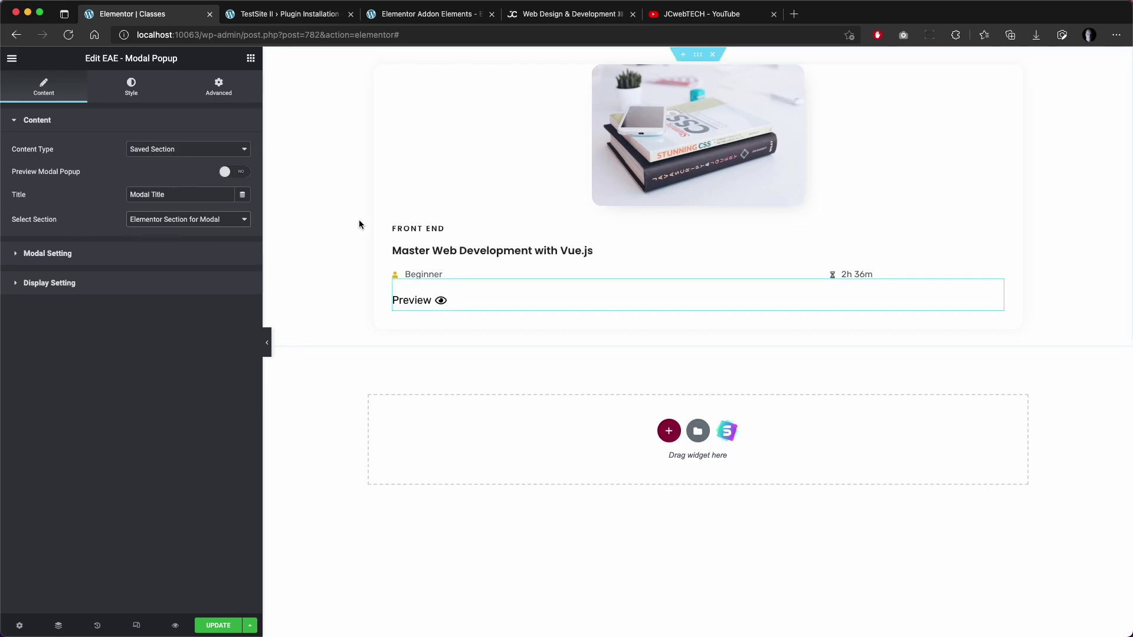
- Preview the modal popup in the editor, close it, and save the page
left_click(420, 302)
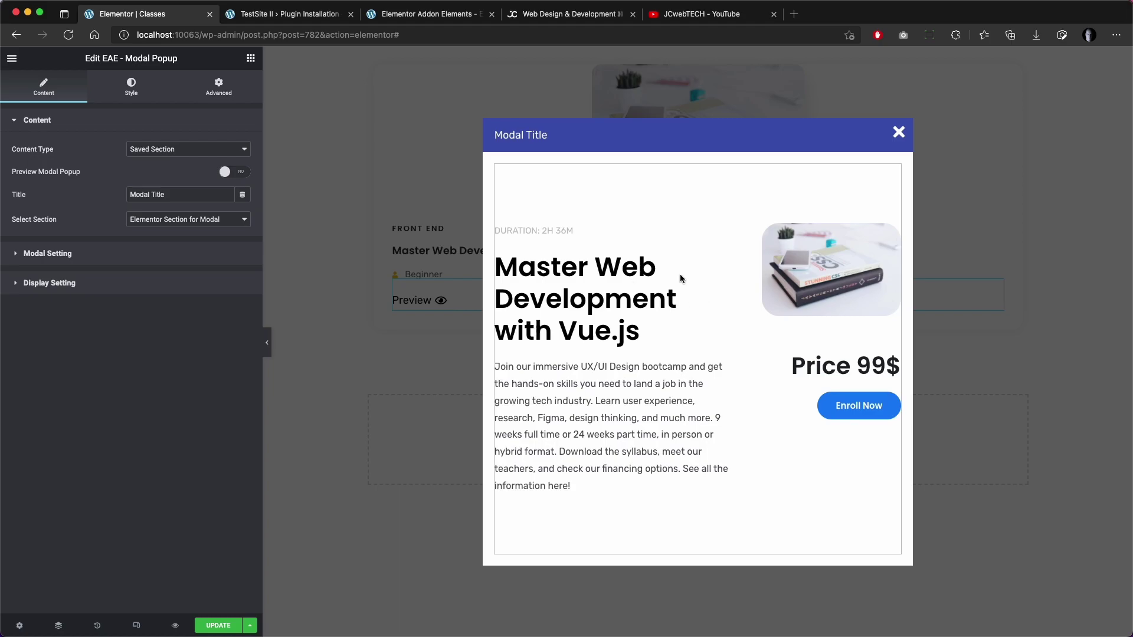
left_click(899, 134)
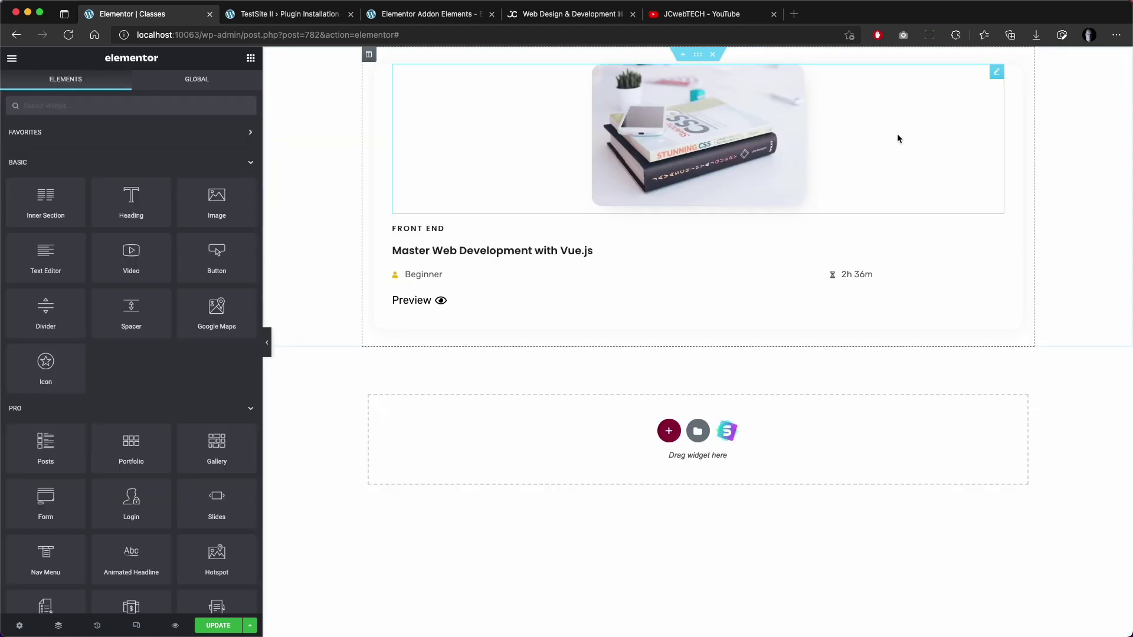
left_click(225, 628)
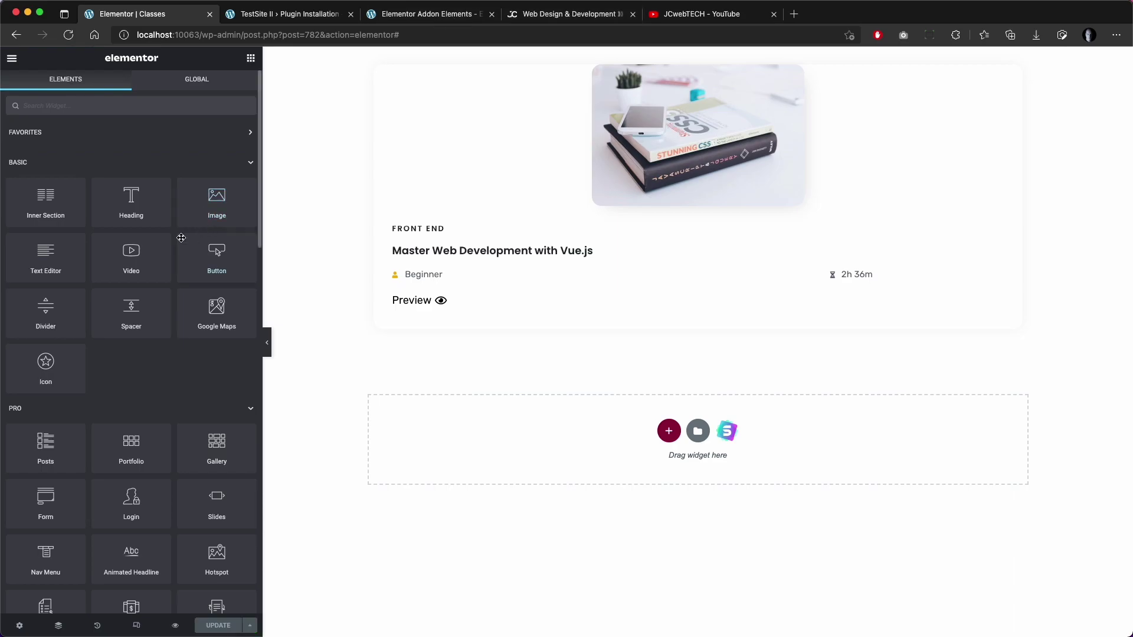
- Load the site's home page at localhost:10063 and scroll down to the course cards
left_click(401, 16)
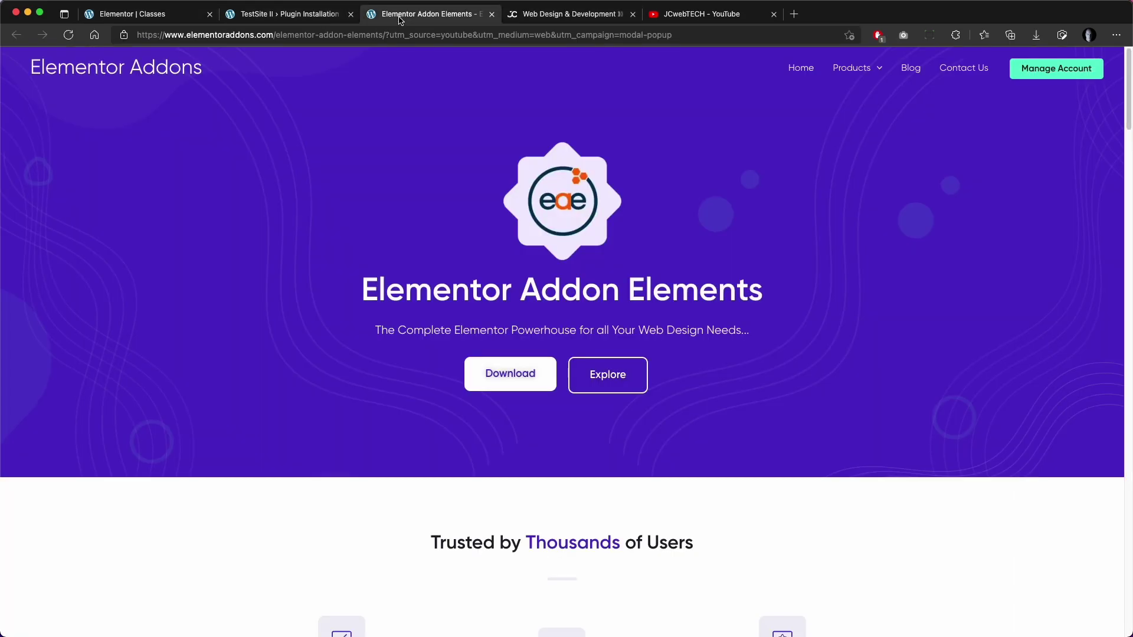
left_click(293, 18)
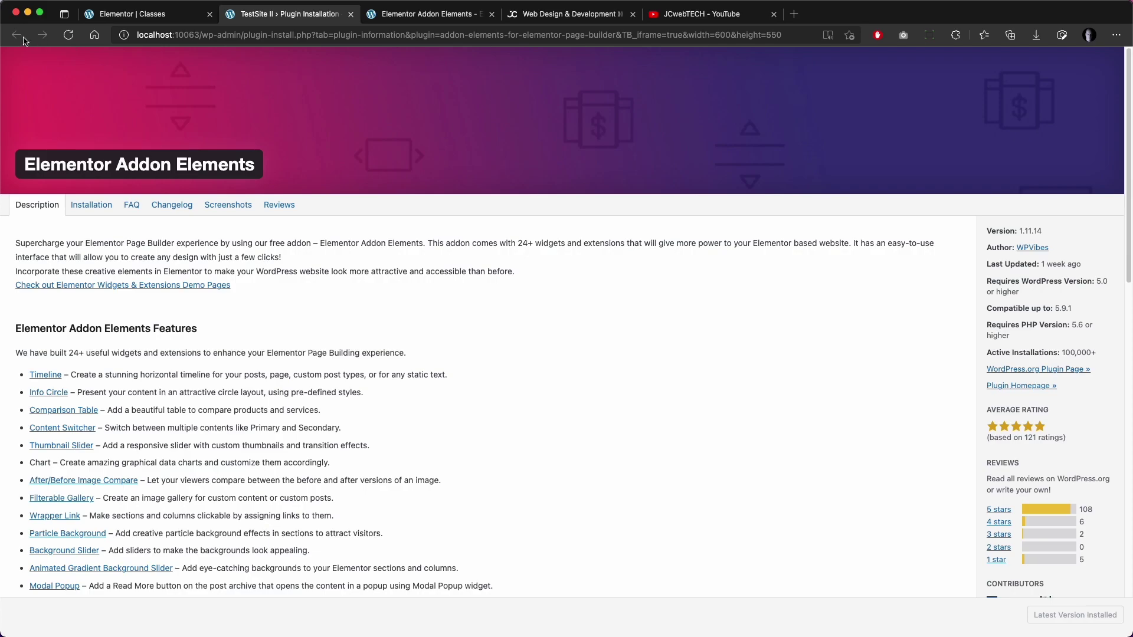
left_click_drag(200, 36, 742, 52)
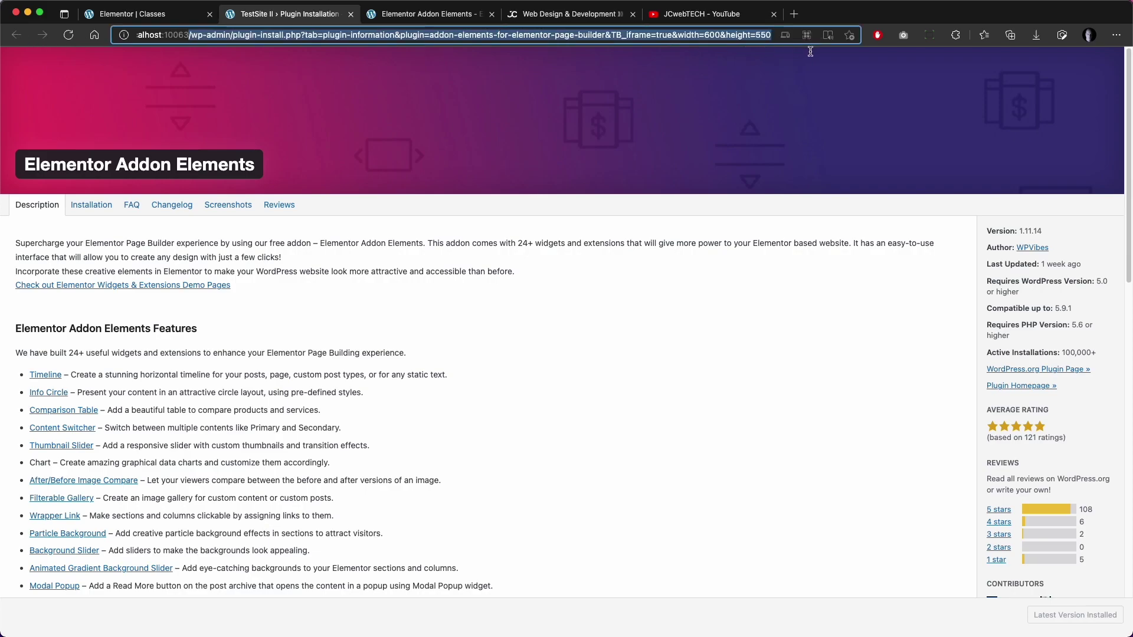
key("BackSpace")
key("Return")
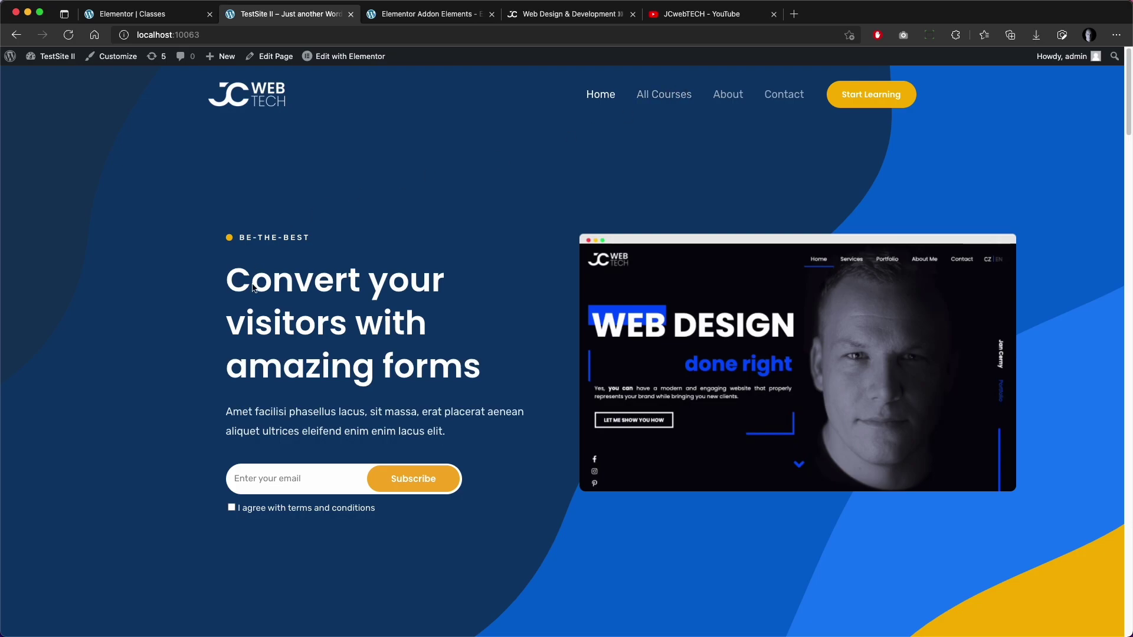
scroll(368, 402, "down", 3)
scroll(369, 402, "down", 15)
left_click(274, 345)
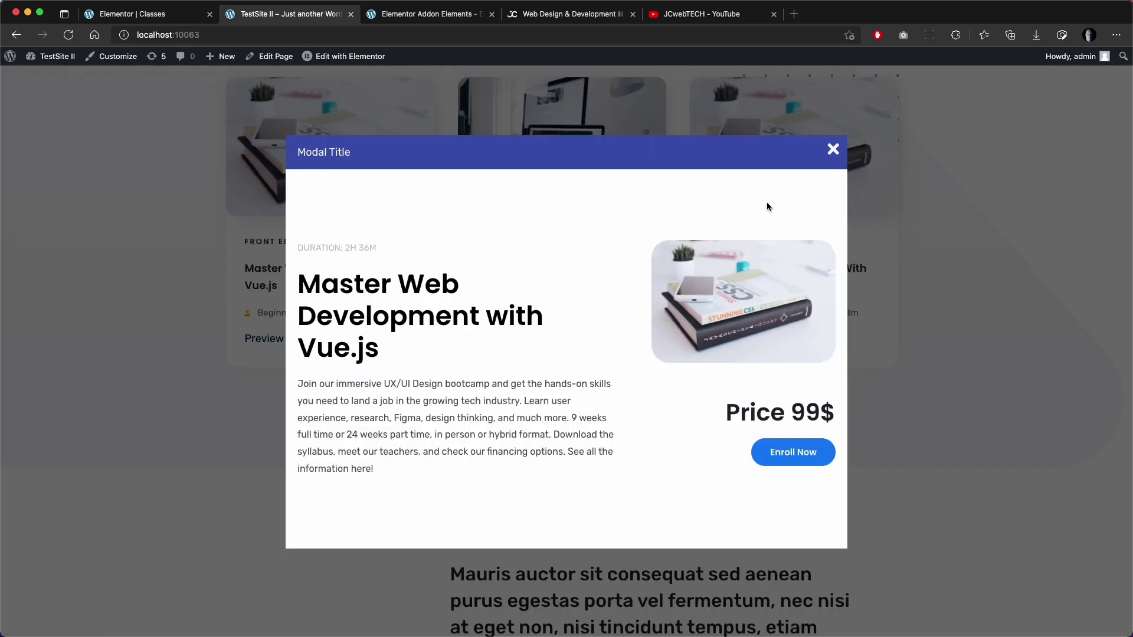
left_click(833, 149)
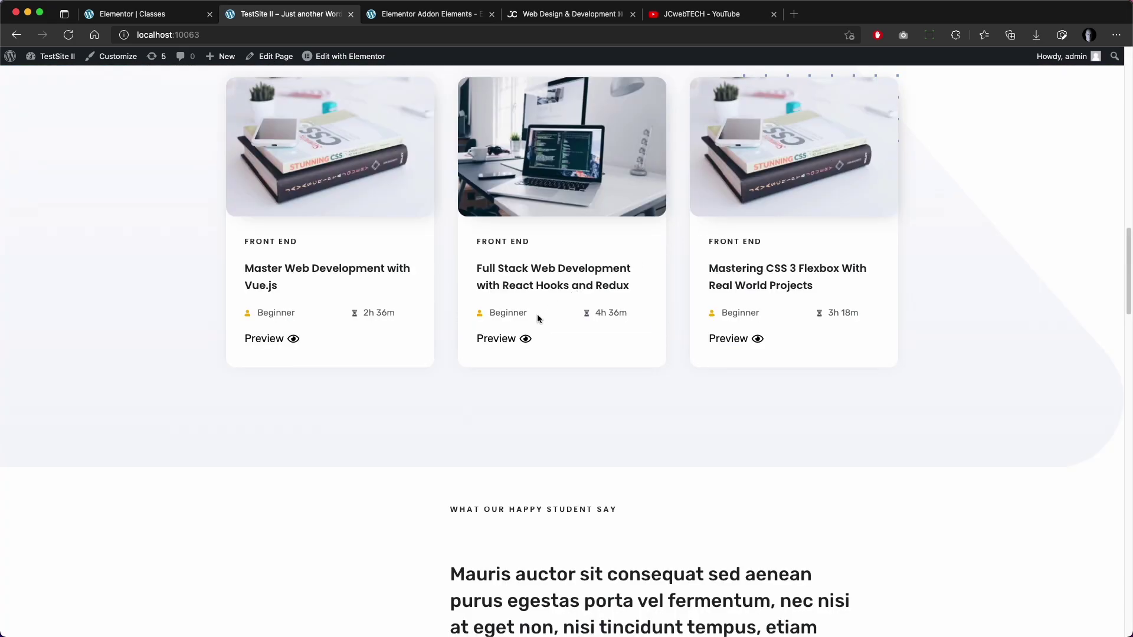
left_click(497, 339)
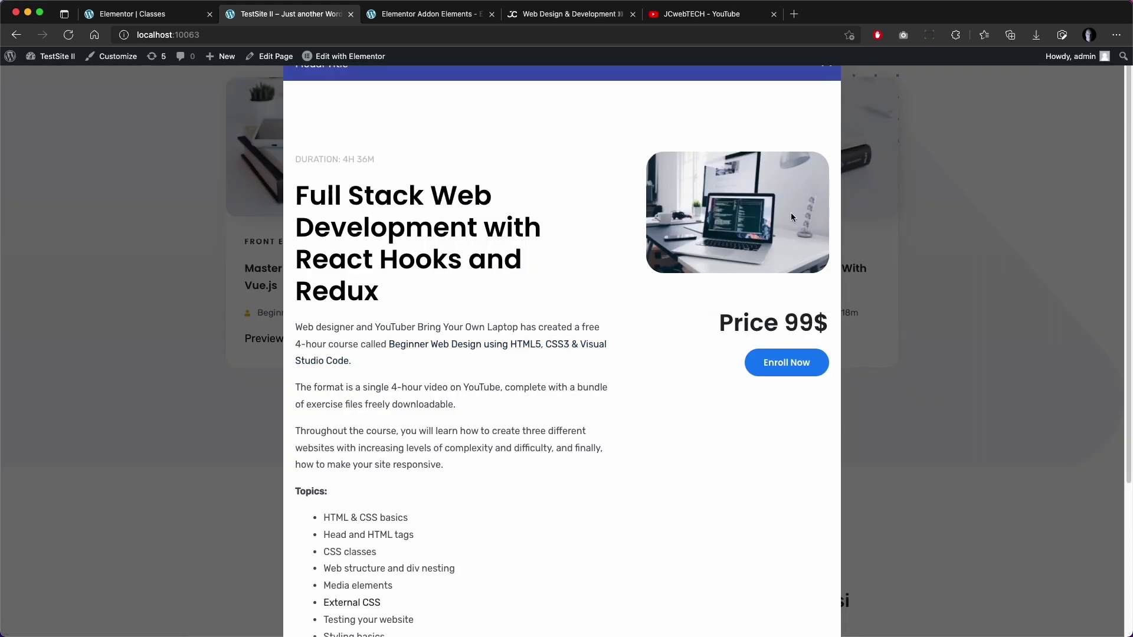
scroll(792, 194, "down", 5)
scroll(792, 198, "up", 5)
scroll(746, 200, "down", 5)
scroll(749, 200, "up", 5)
left_click(827, 70)
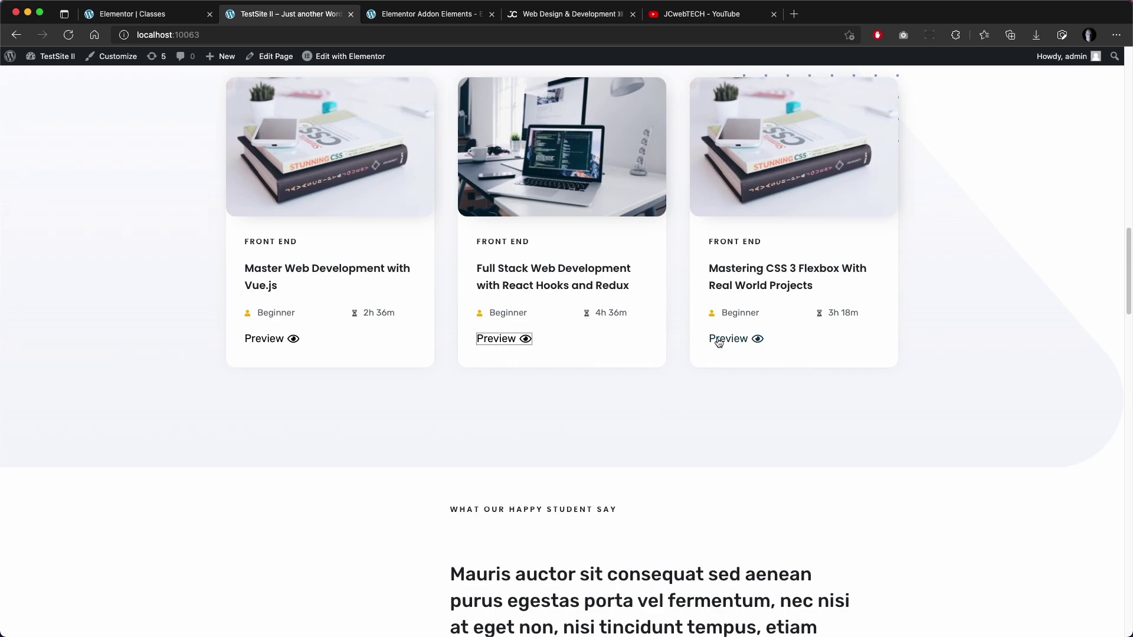
left_click(748, 338)
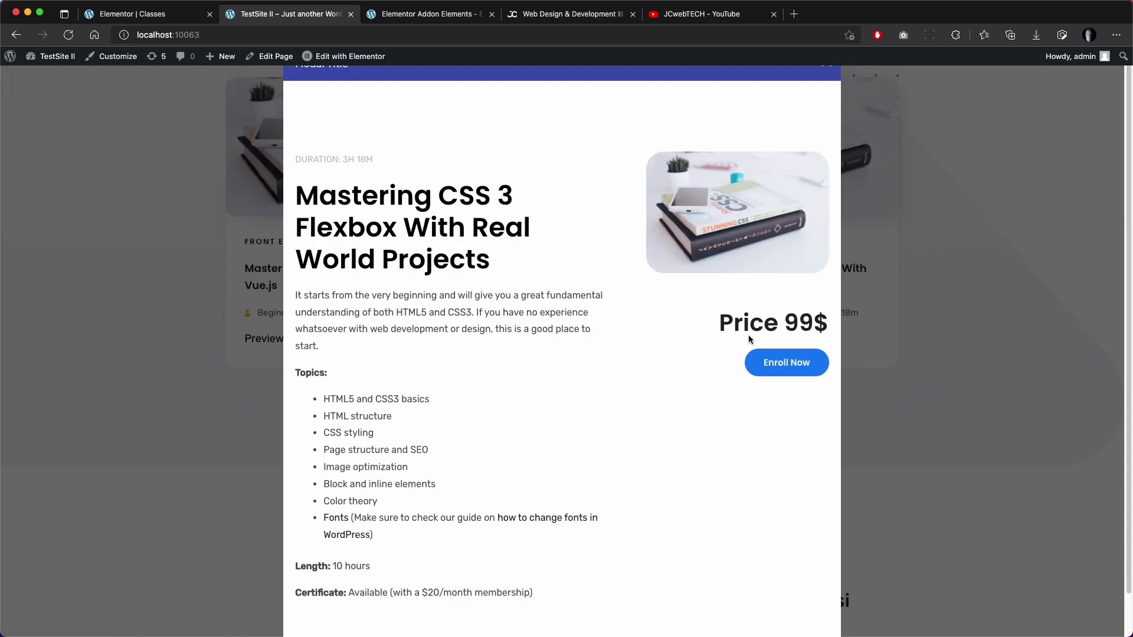
left_click(830, 71)
scroll(698, 546, "up", 3)
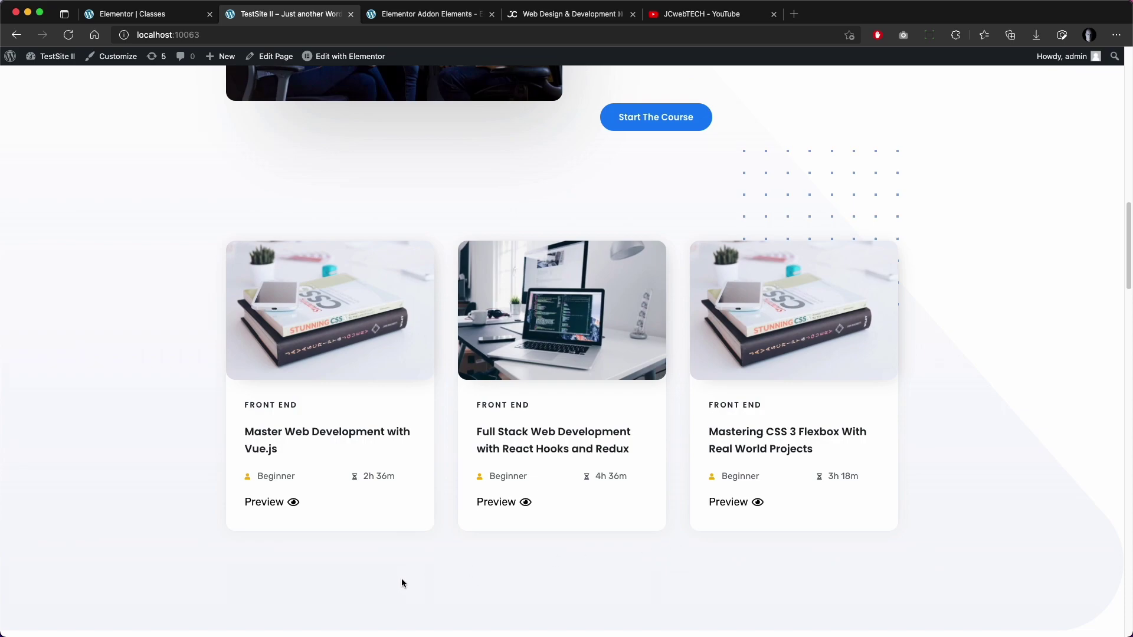
scroll(402, 595, "down", 1)
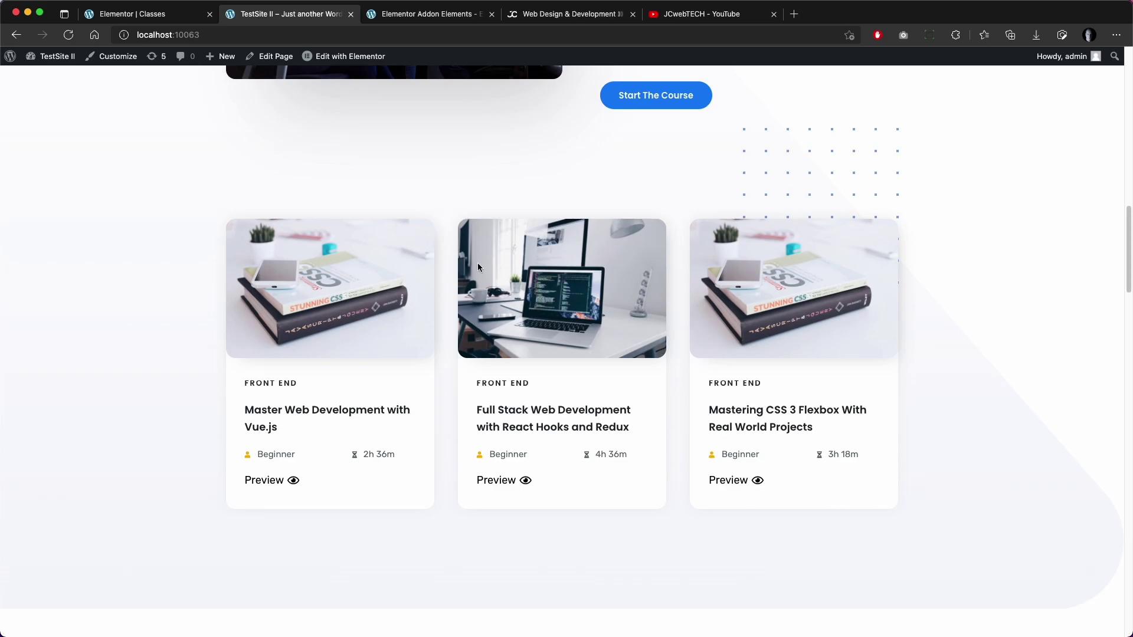
left_click(511, 484)
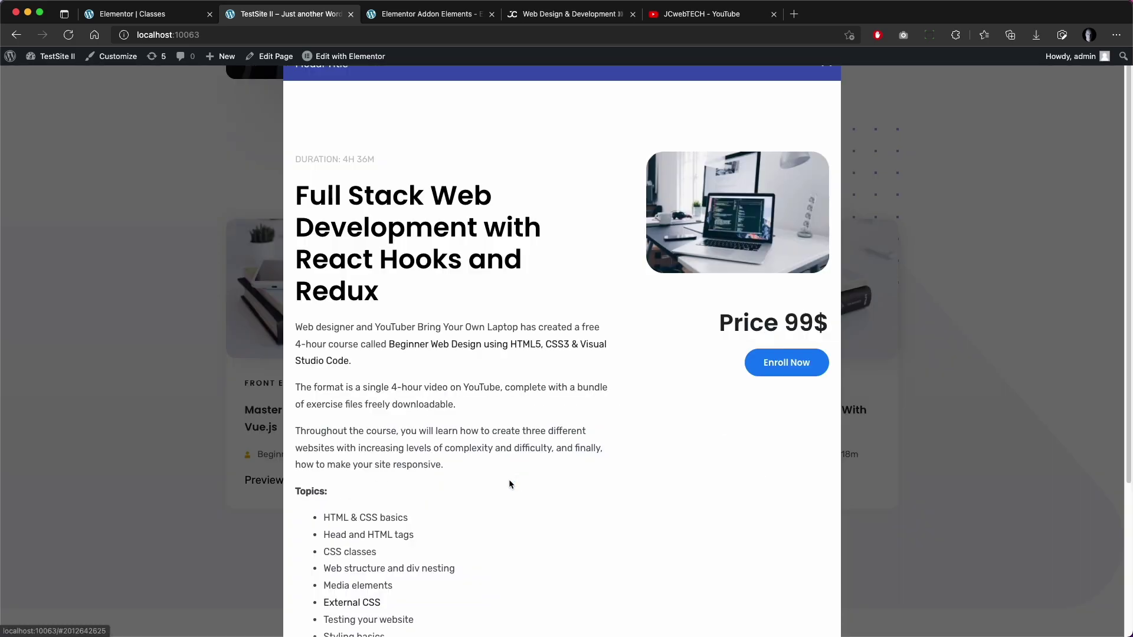
scroll(510, 480, "down", 5)
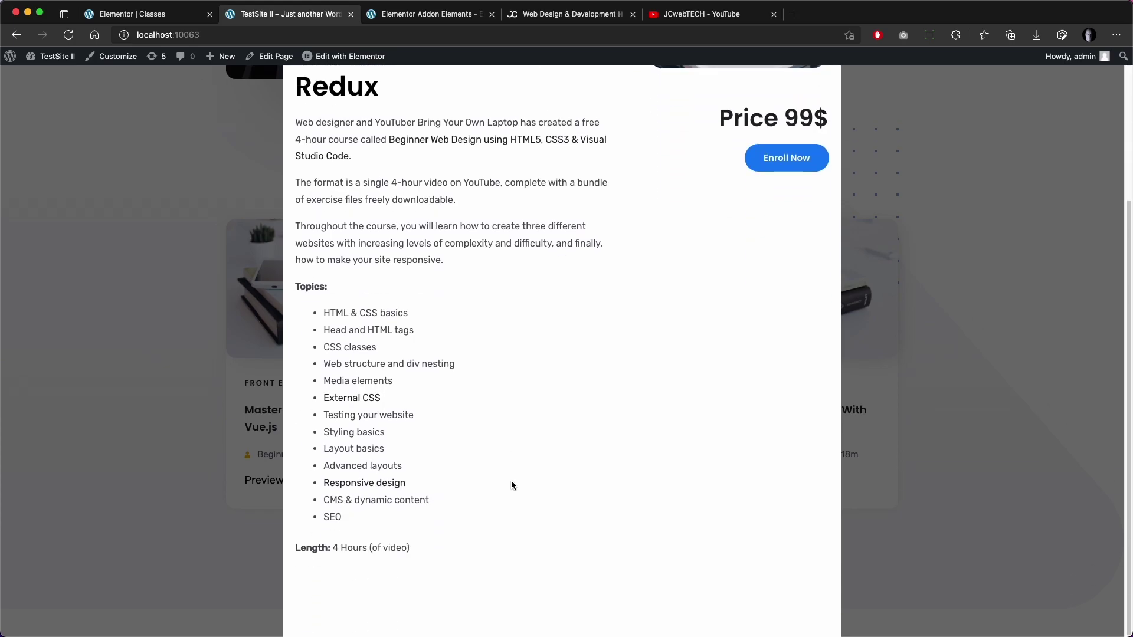
scroll(511, 480, "up", 5)
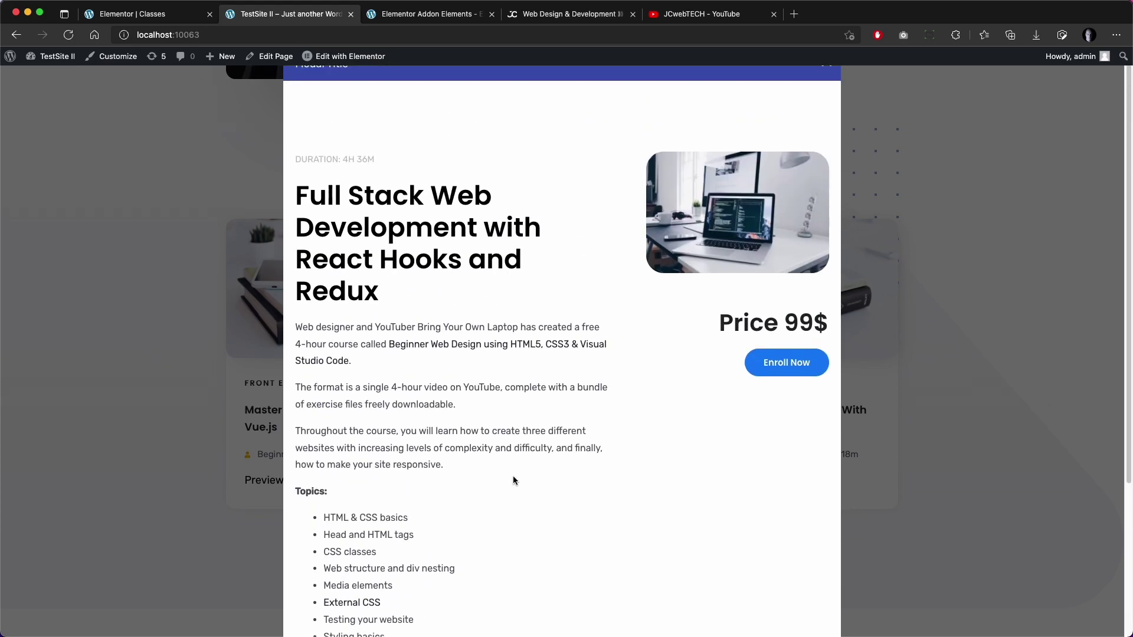
left_click(253, 521)
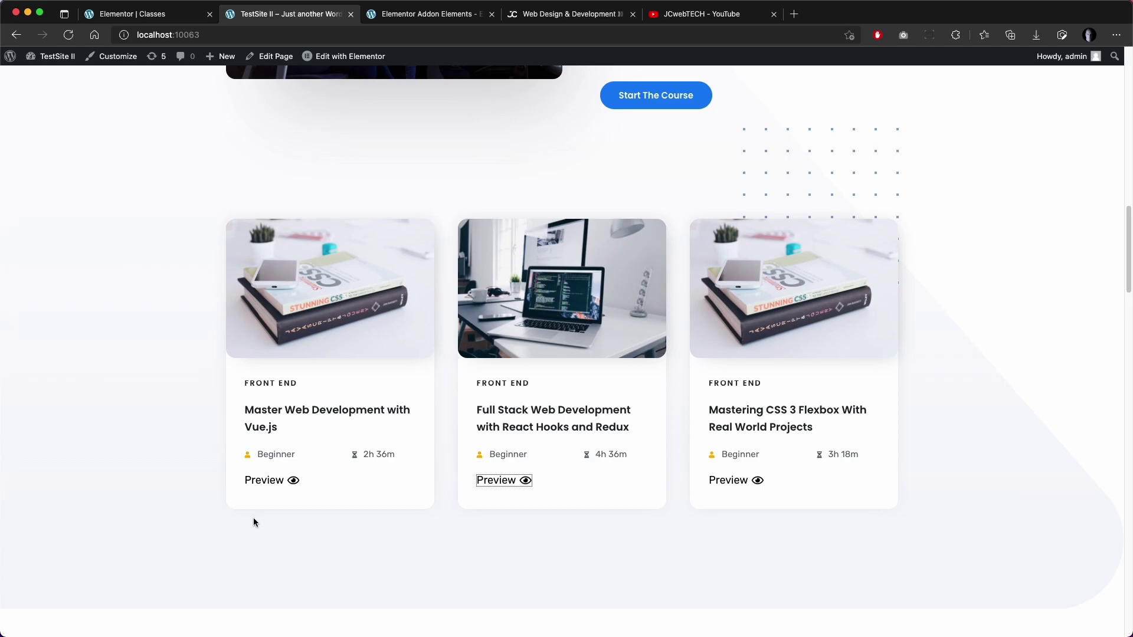
- Preview the Master Web Development with Vue.js course popup, then close it
left_click(259, 480)
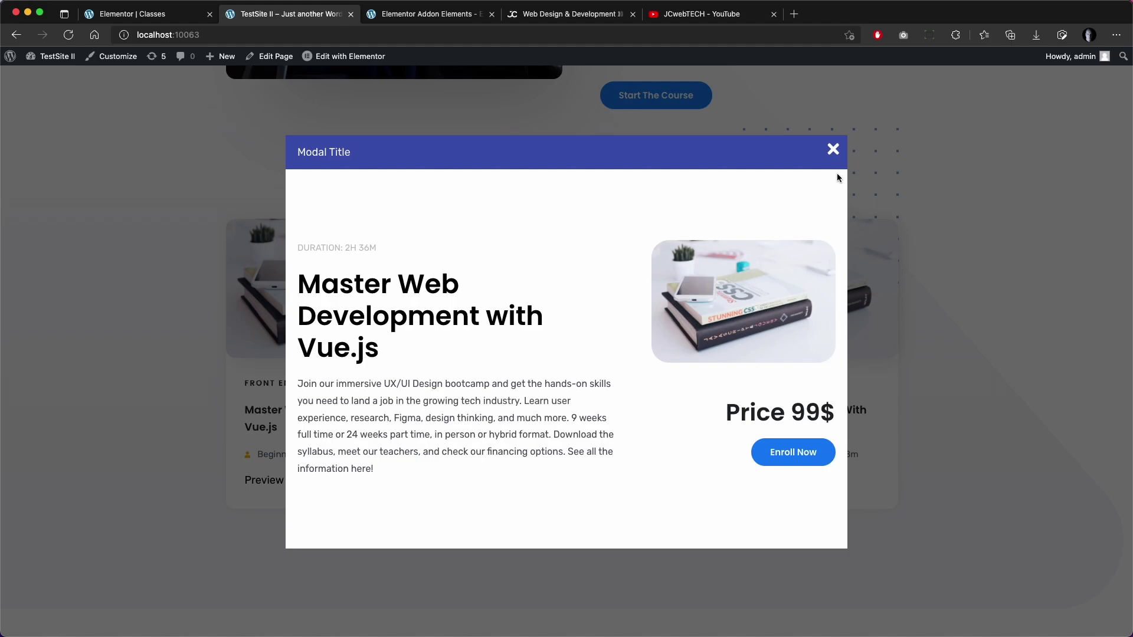
left_click(834, 149)
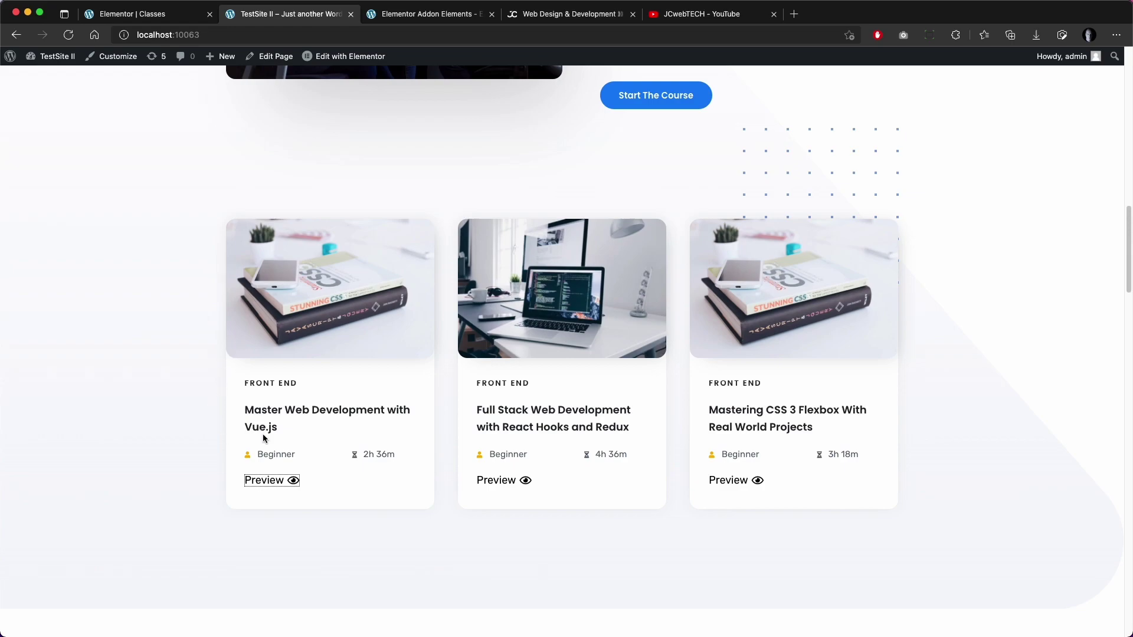
left_click(292, 484)
- Preview and dismiss the Full Stack Web Development and Mastering CSS 3 Flexbox popups
left_click(526, 481)
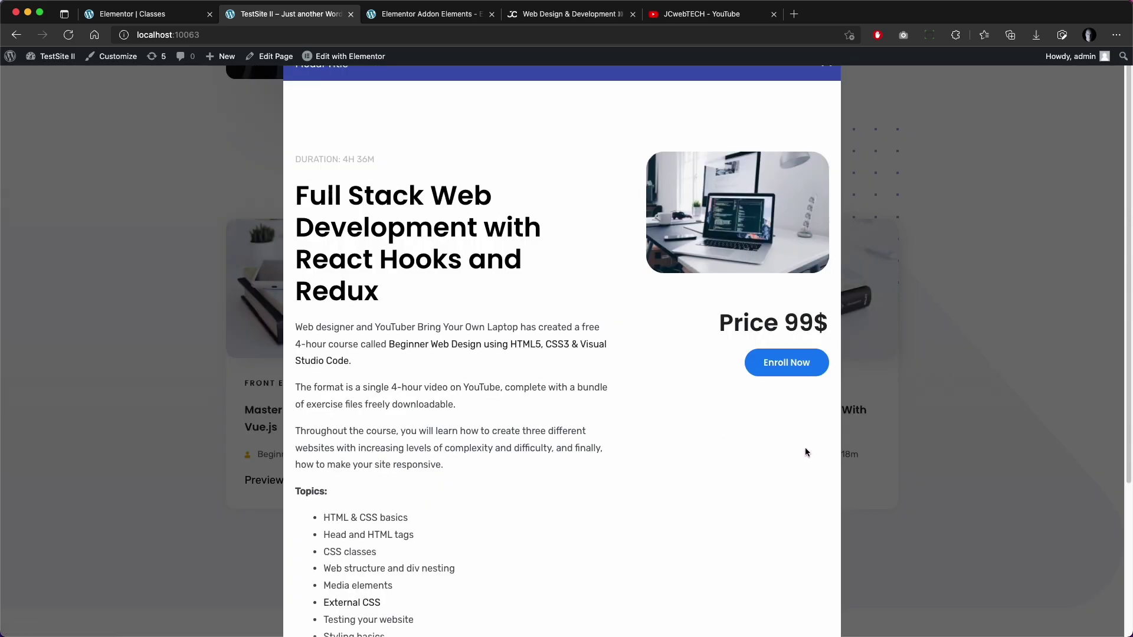
scroll(764, 467, "down", 4)
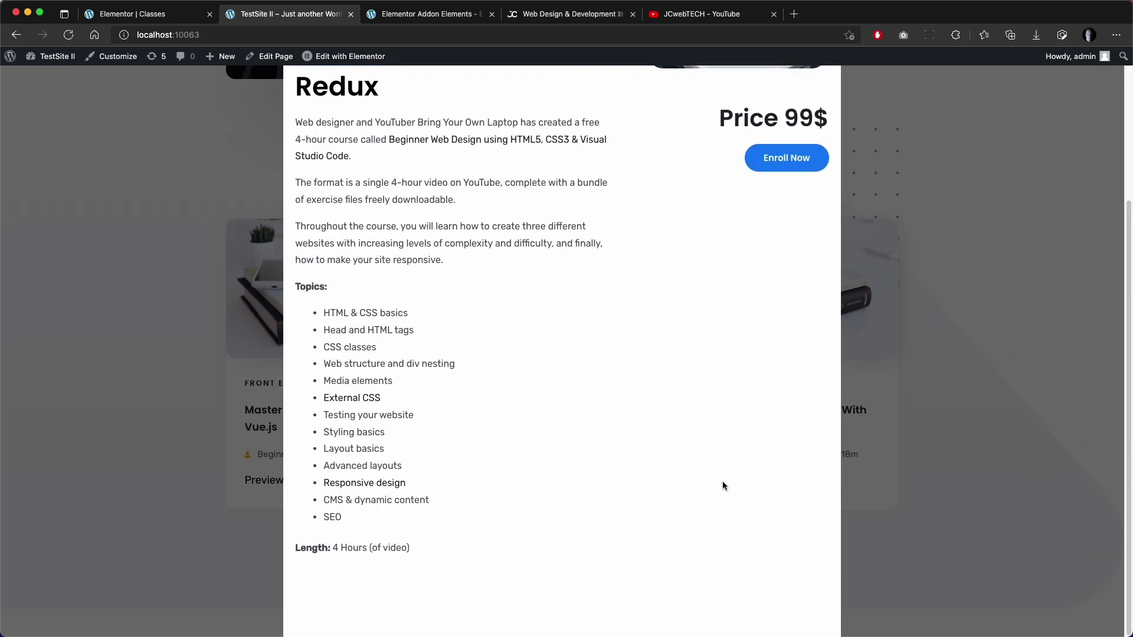
left_click(186, 518)
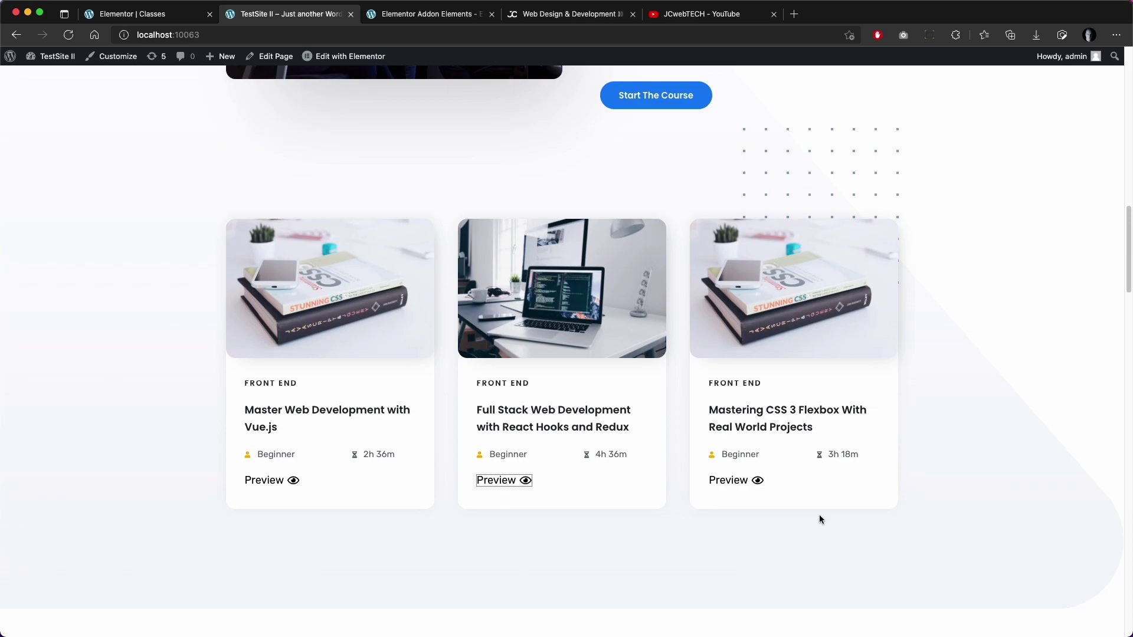
left_click(755, 482)
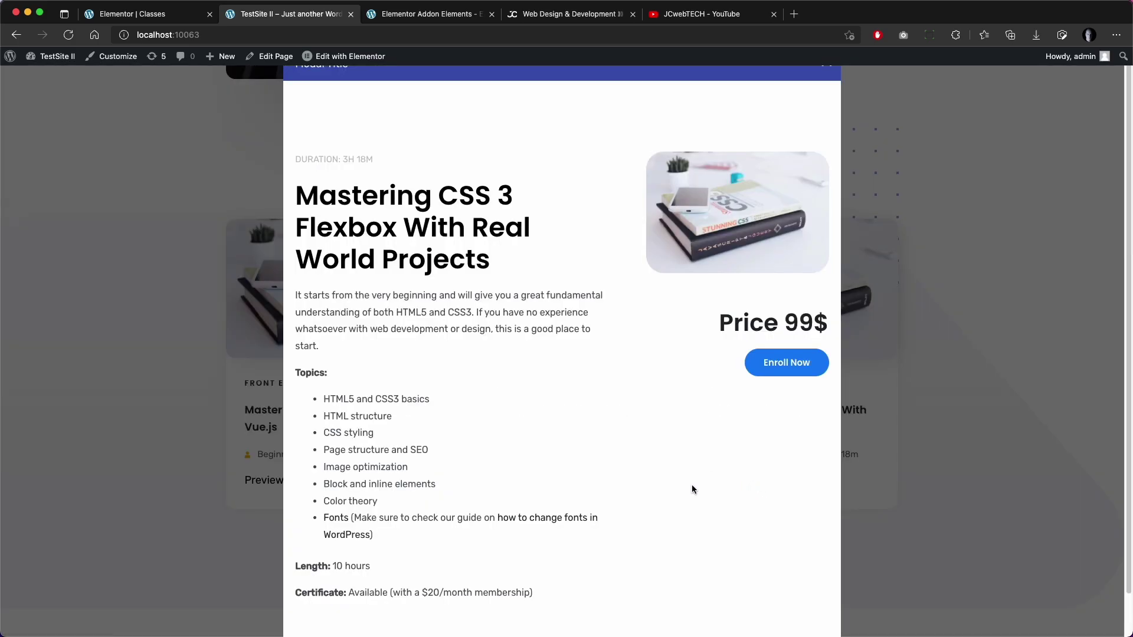
scroll(667, 480, "down", 1)
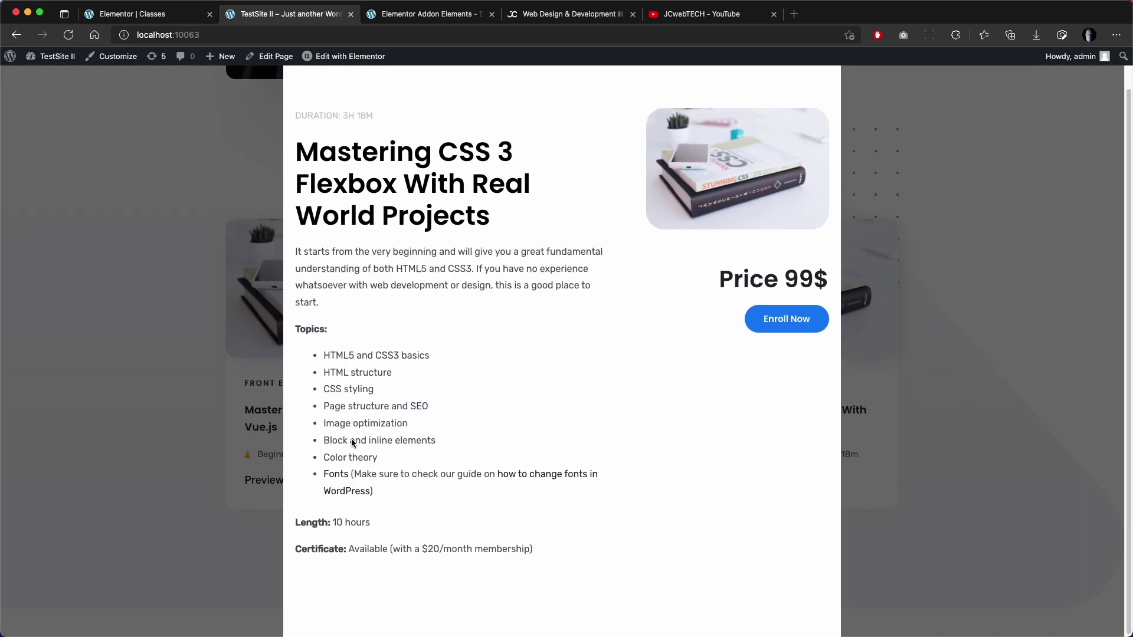
left_click(84, 497)
scroll(164, 458, "down", 6)
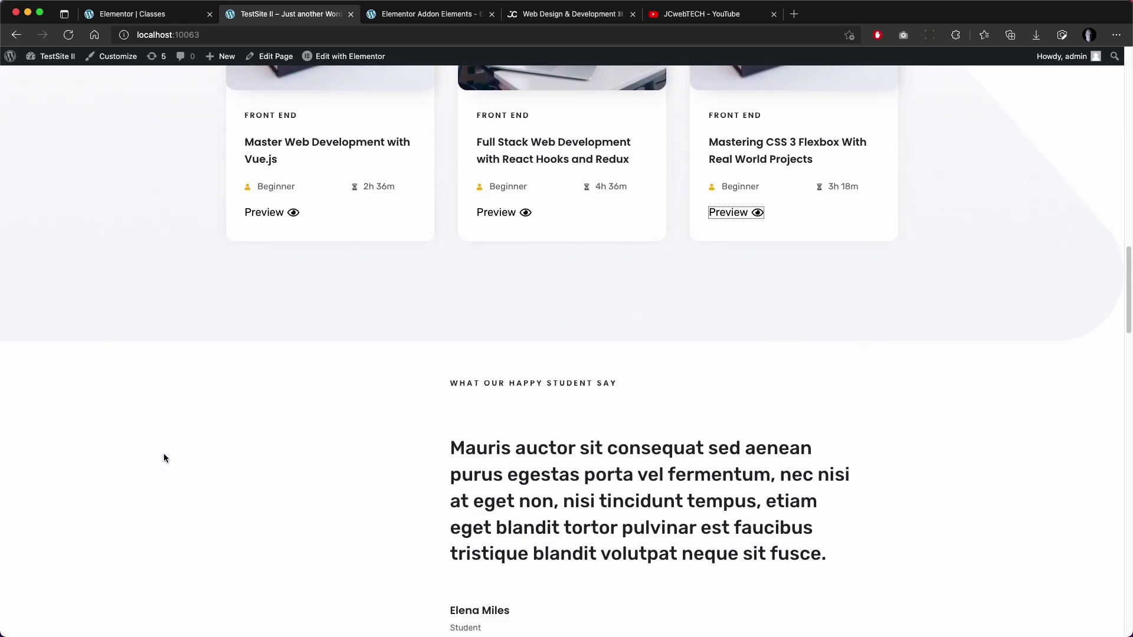
scroll(164, 458, "up", 8)
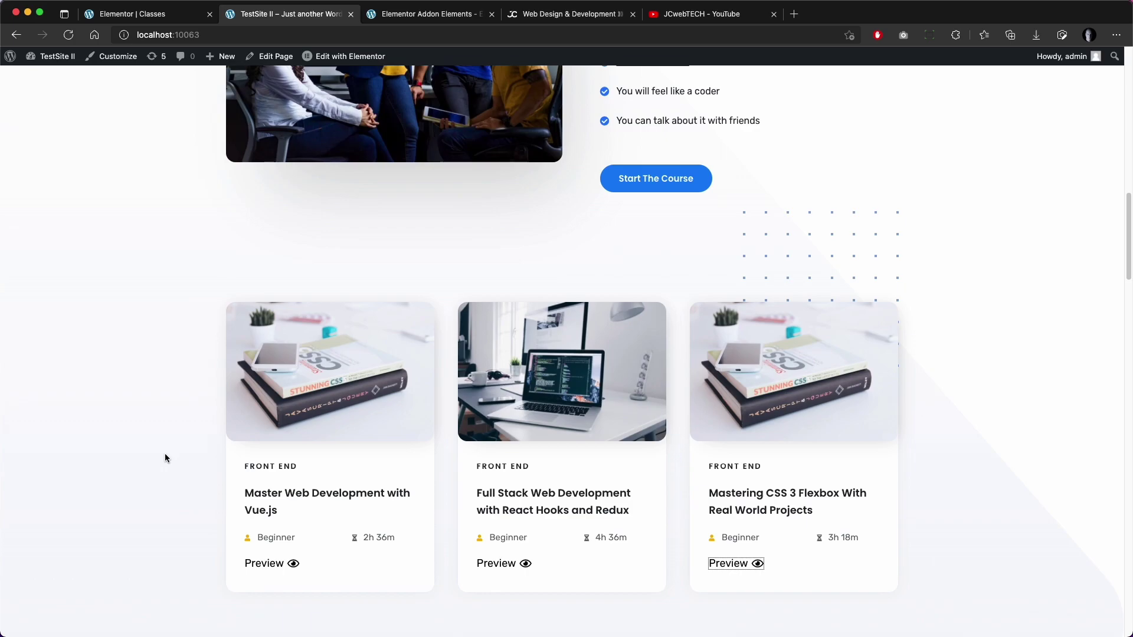
left_click(286, 565)
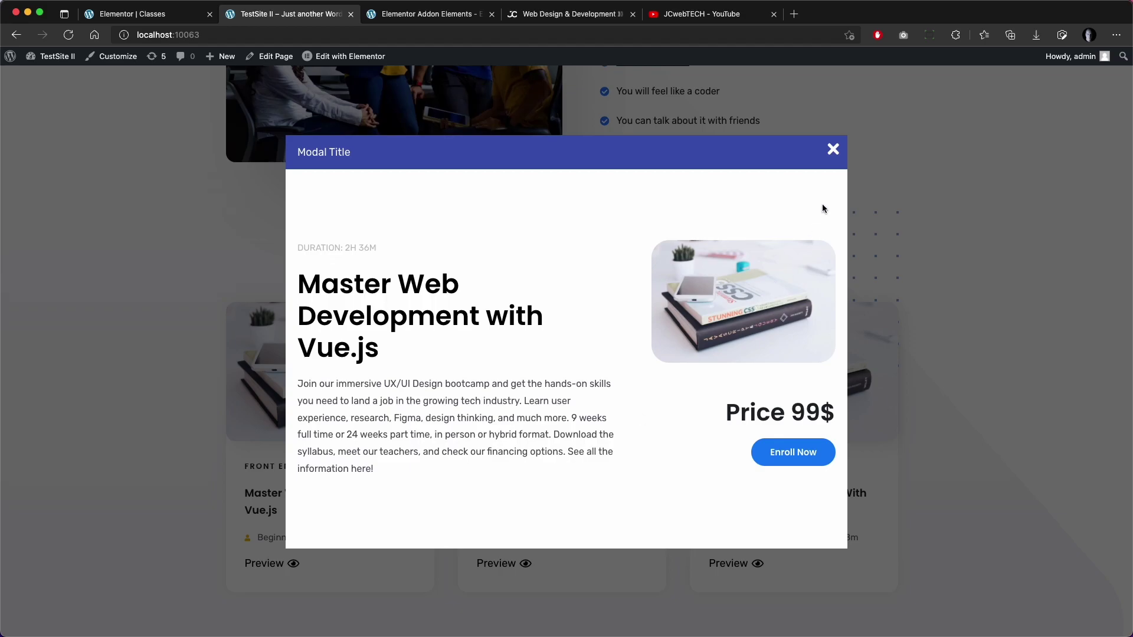
left_click(833, 150)
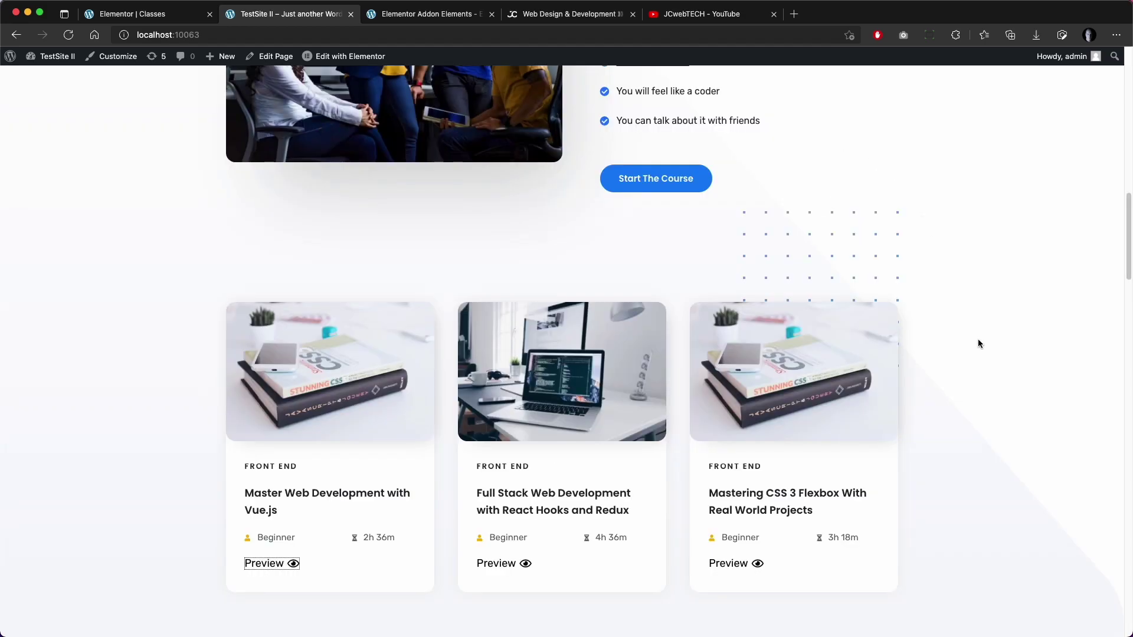
scroll(964, 429, "down", 3)
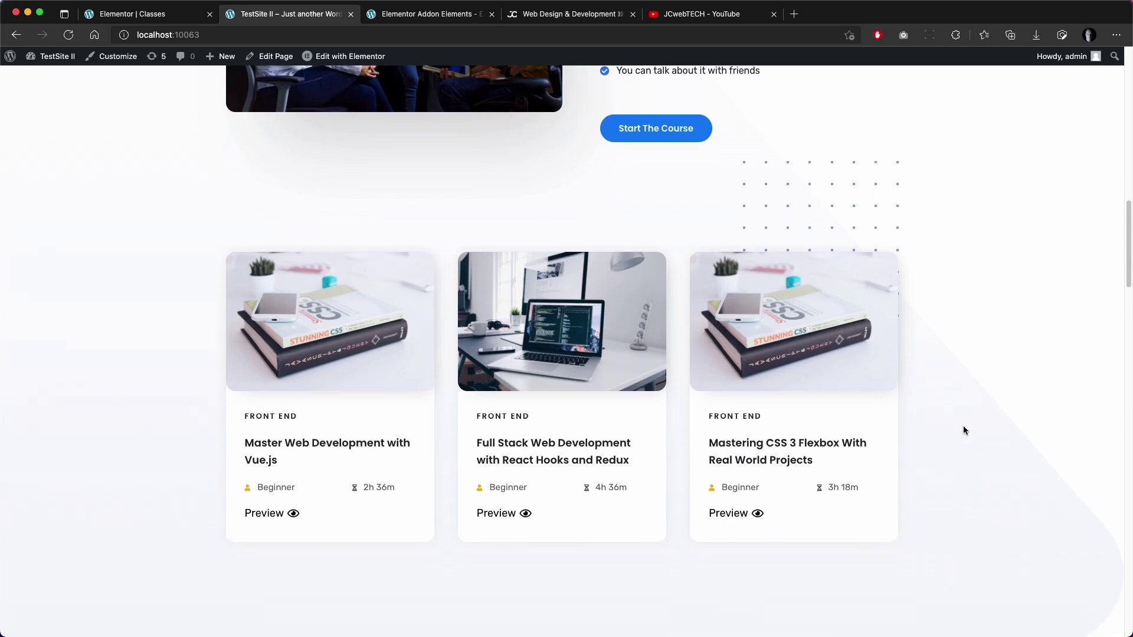
scroll(963, 427, "down", 1)
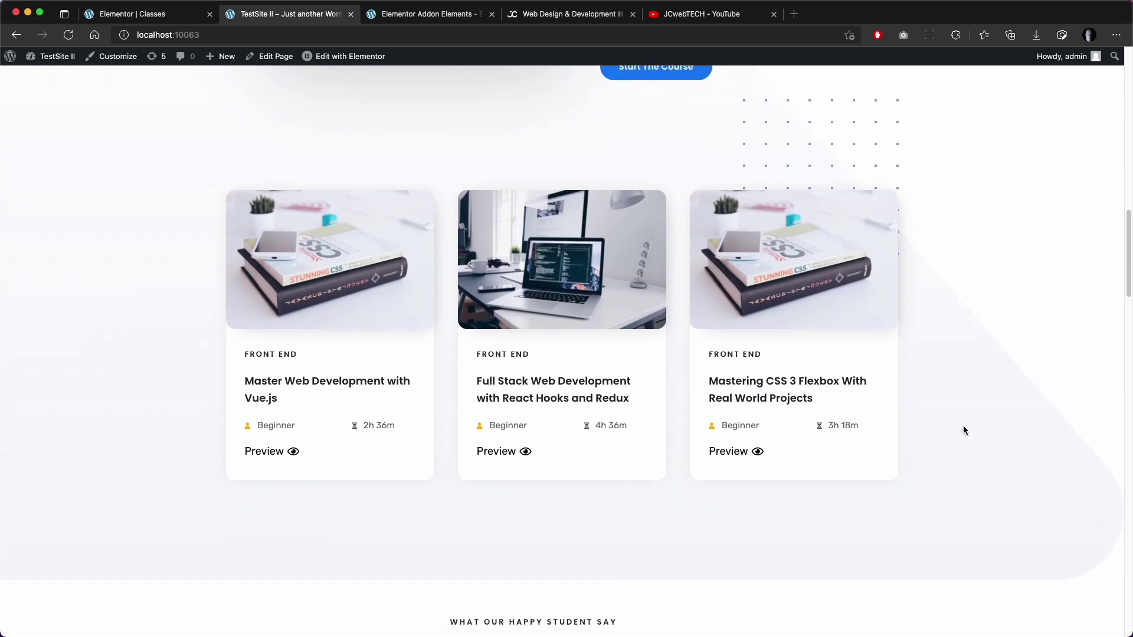
scroll(964, 425, "up", 5)
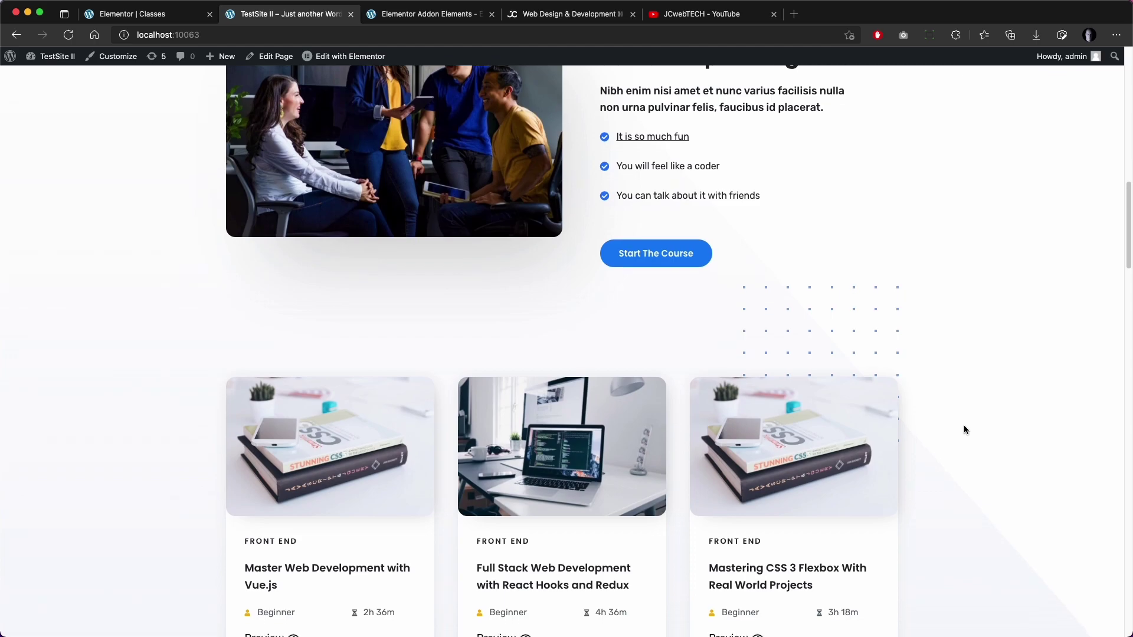
scroll(965, 429, "down", 2)
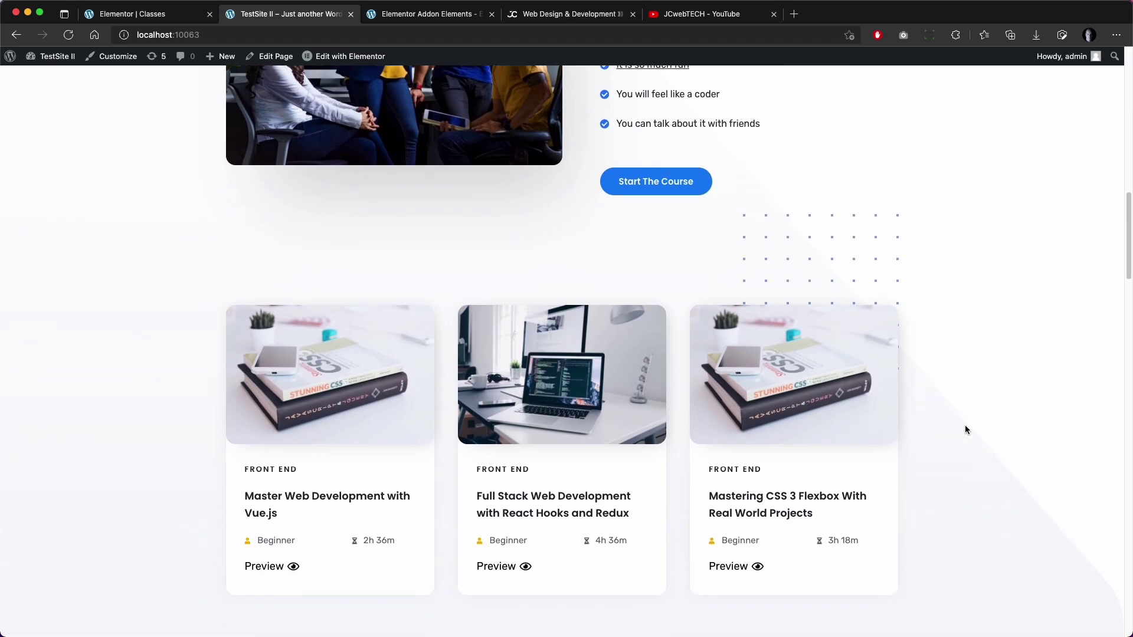